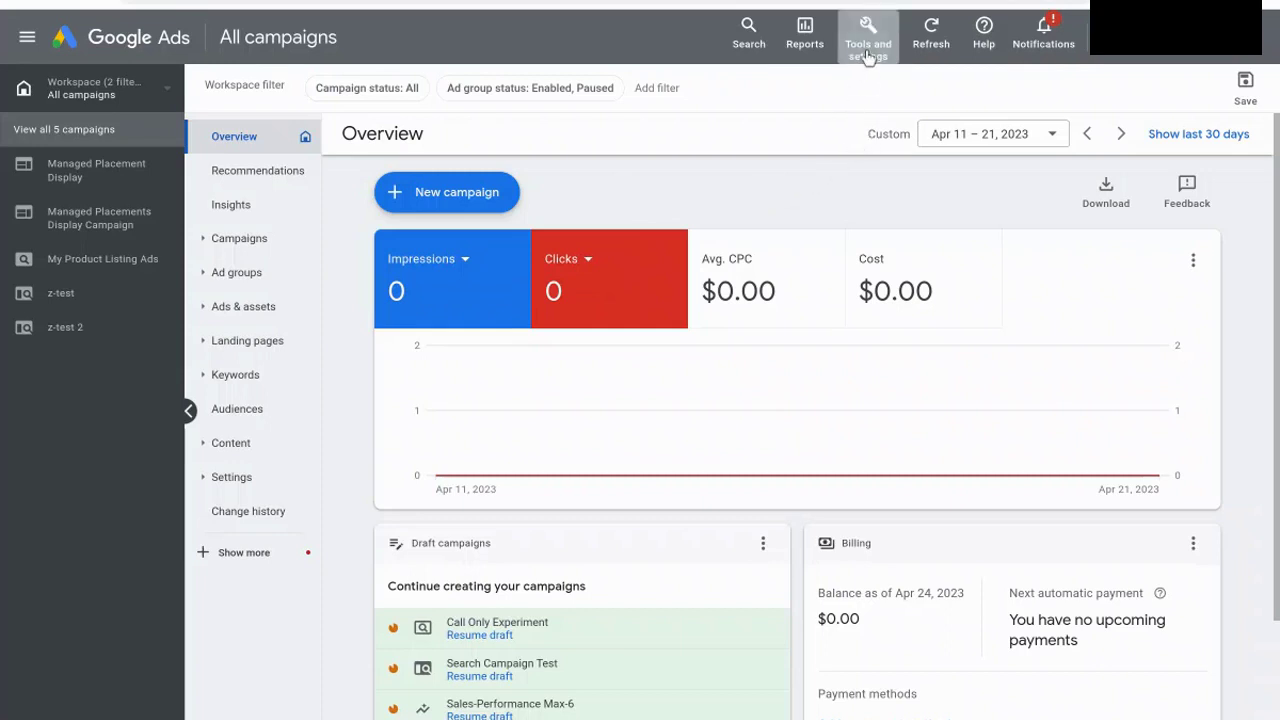
Step: Open the Conversions summary page from Tools and settings > Measurement
{"action": "left_click", "coordinate": [868, 57]}
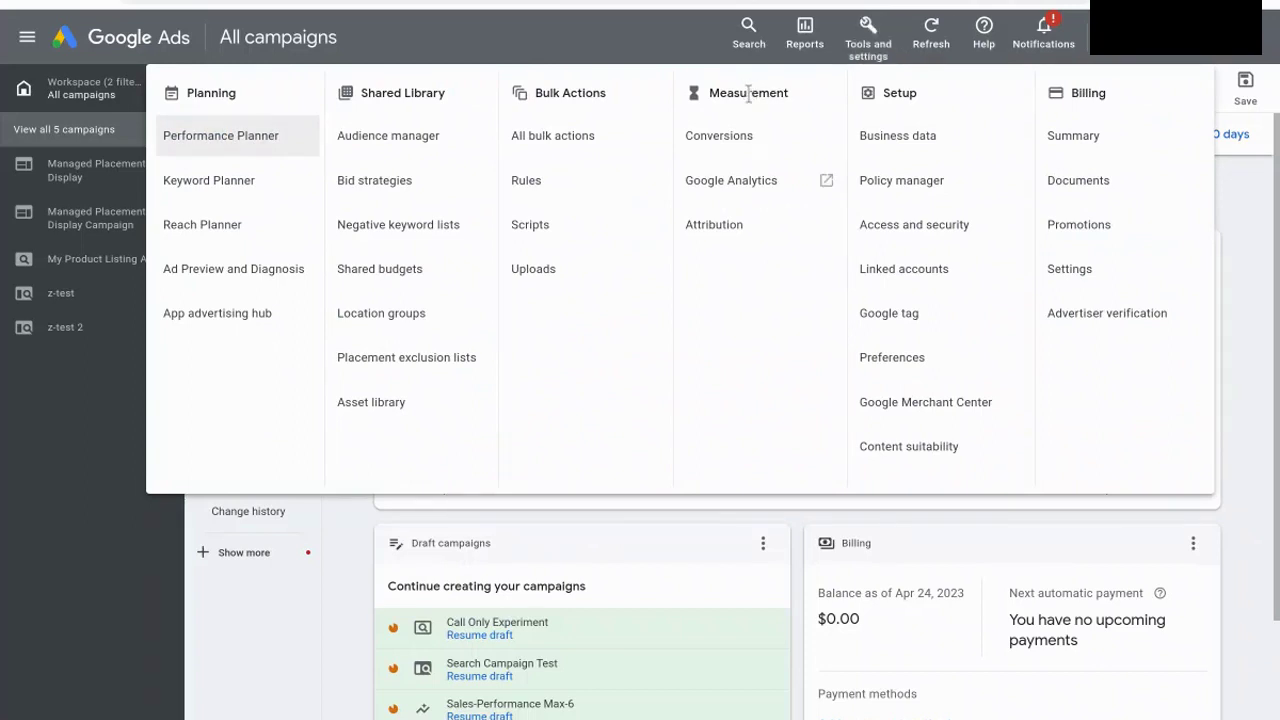
{"action": "left_click", "coordinate": [776, 143]}
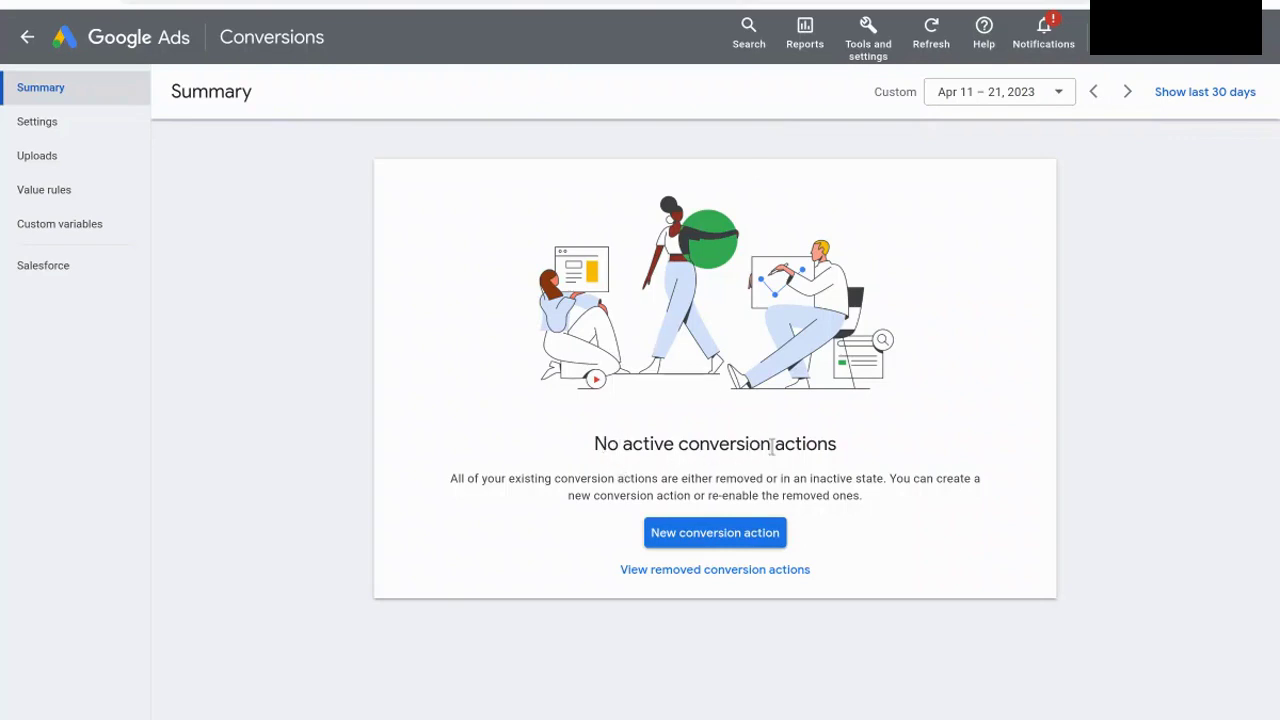
Step: Start a new conversion action and pick Website as the conversion source
{"action": "left_click", "coordinate": [772, 544]}
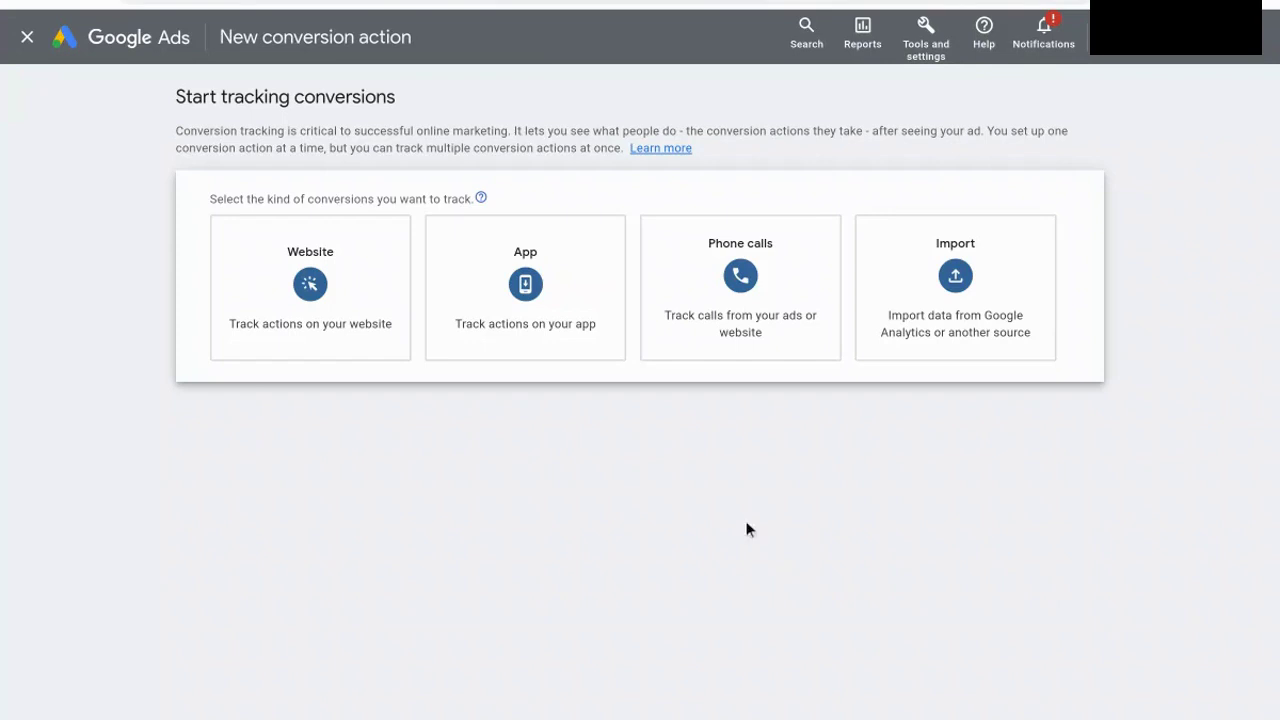
{"action": "mouse_move", "coordinate": [329, 320]}
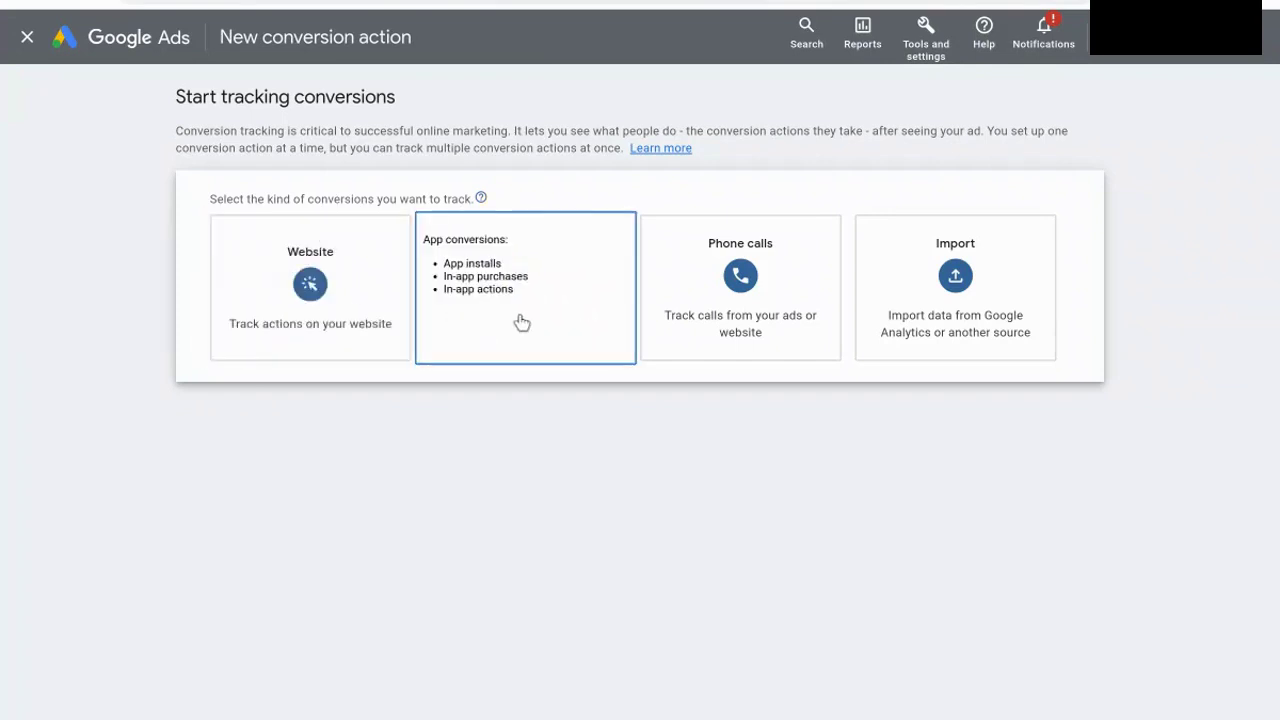
{"action": "mouse_move", "coordinate": [703, 303]}
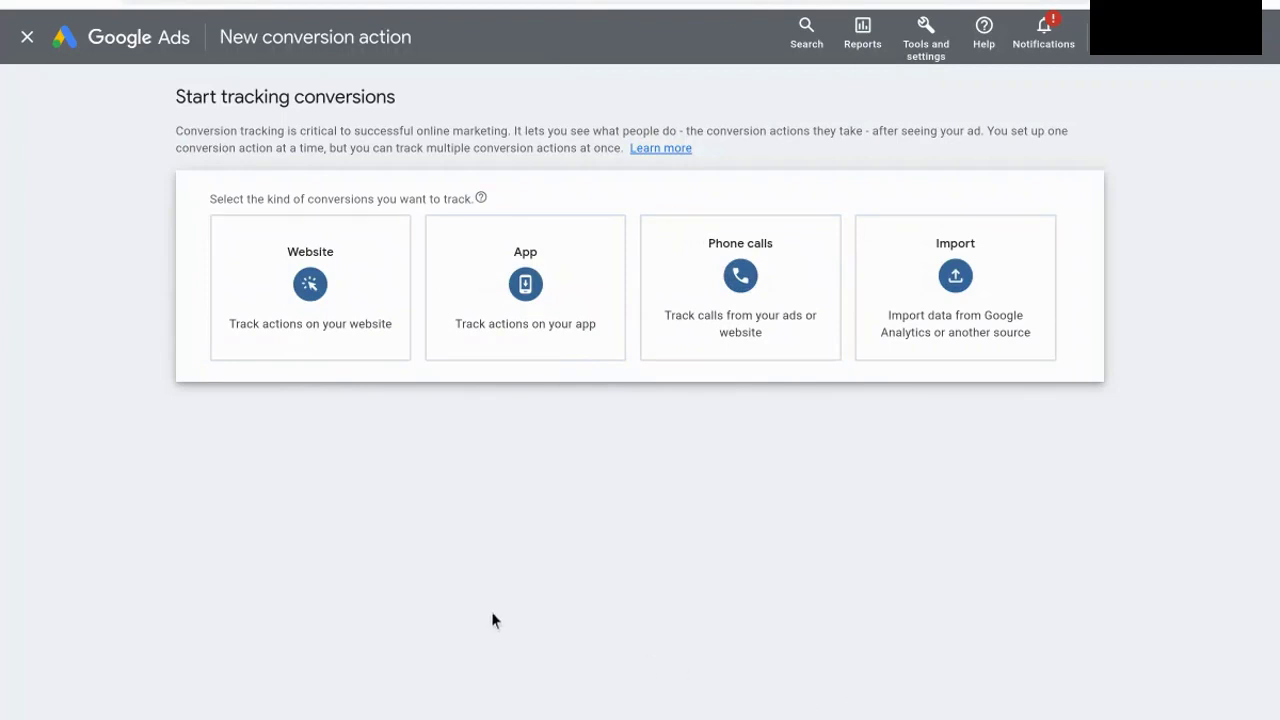
{"action": "mouse_move", "coordinate": [357, 283]}
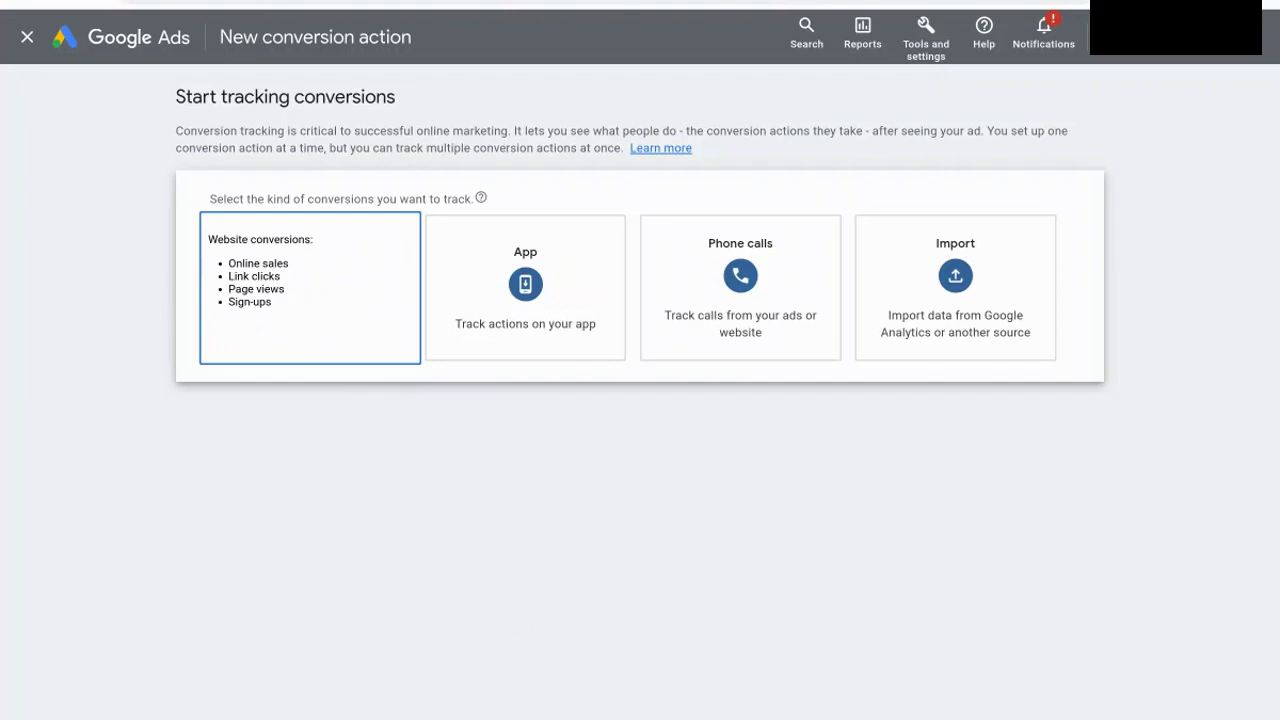
{"action": "left_click", "coordinate": [366, 280]}
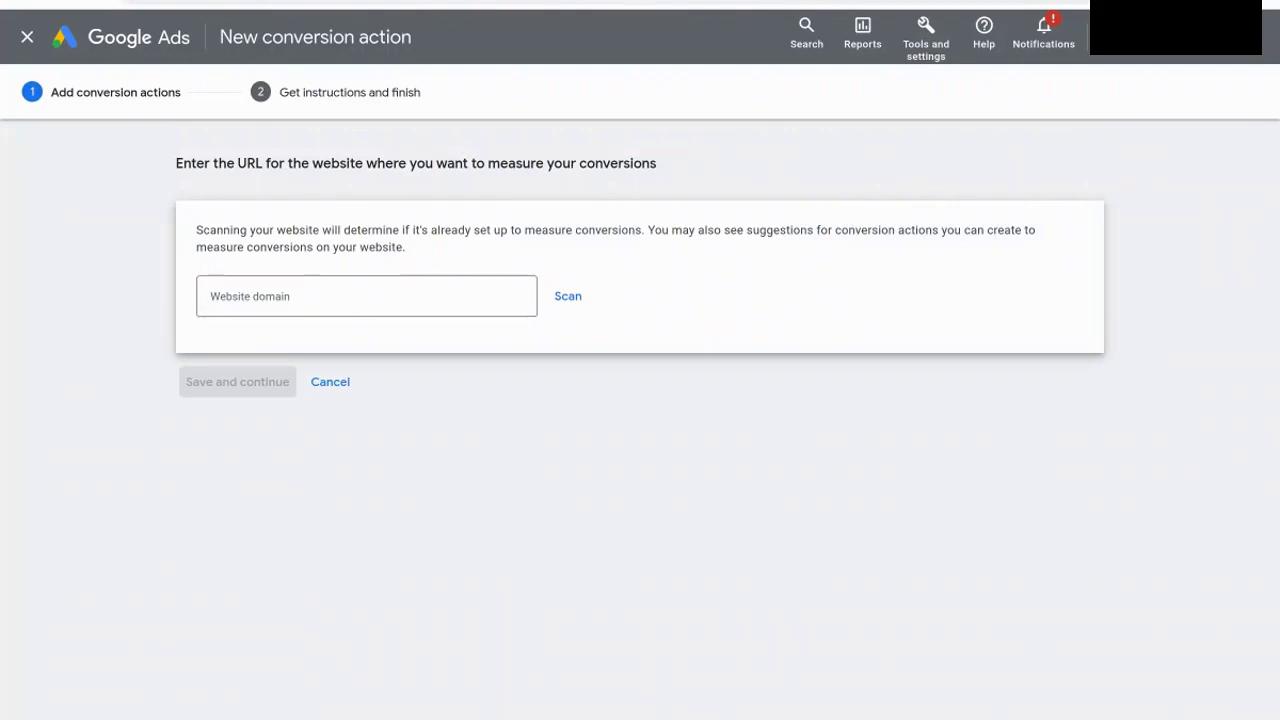
Step: Enter the business website's domain and scan it for conversion events
{"action": "left_click", "coordinate": [311, 294]}
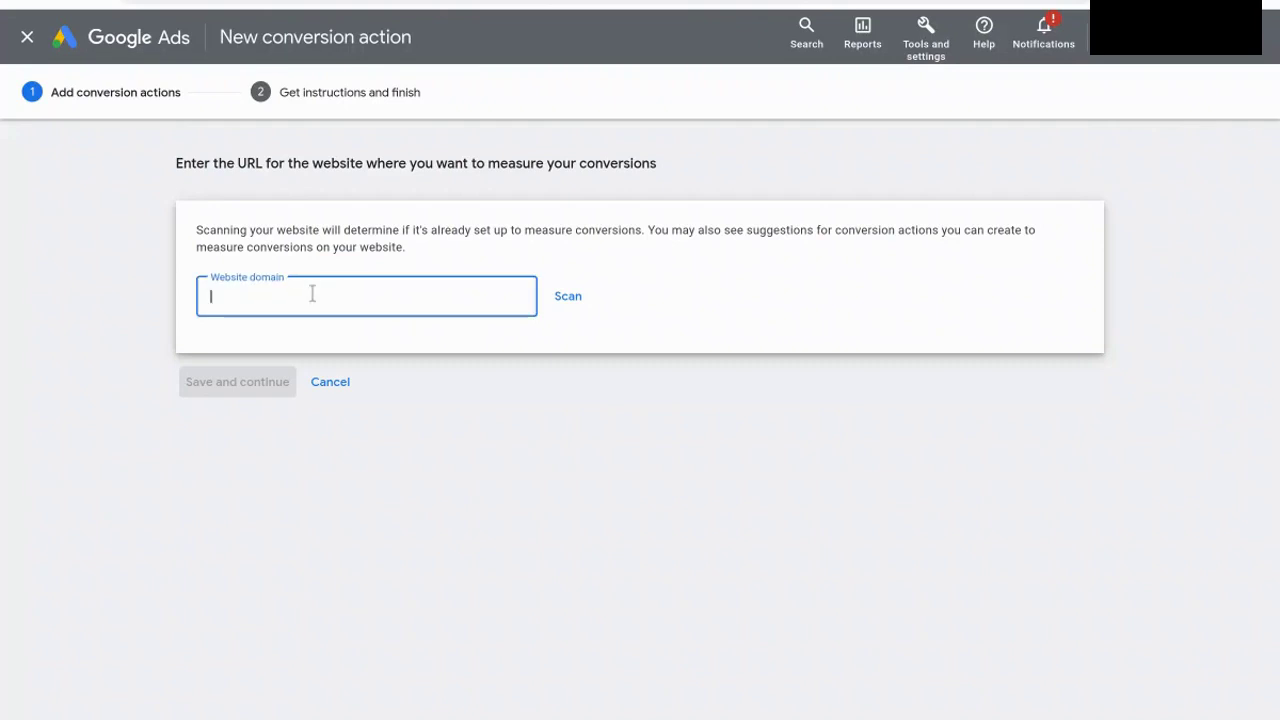
{"action": "type", "text": "www.scottredgate"}
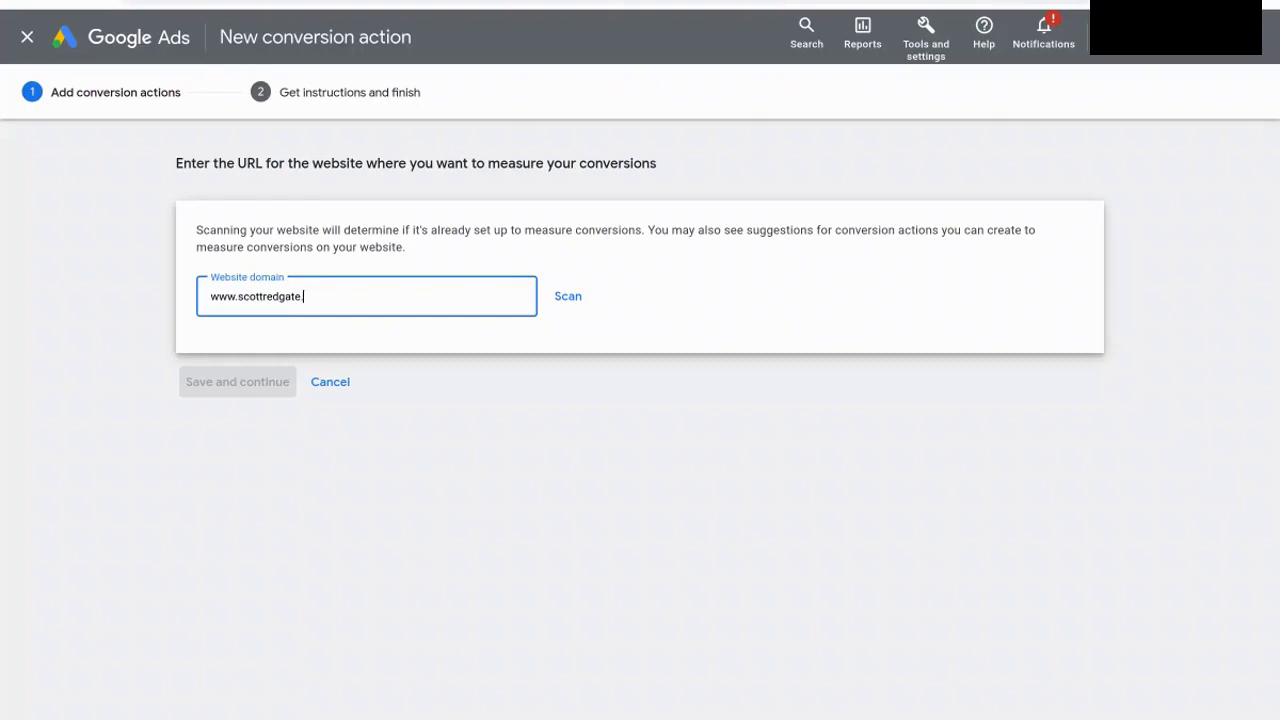
{"action": "type", "text": ".com"}
{"action": "left_click", "coordinate": [567, 297]}
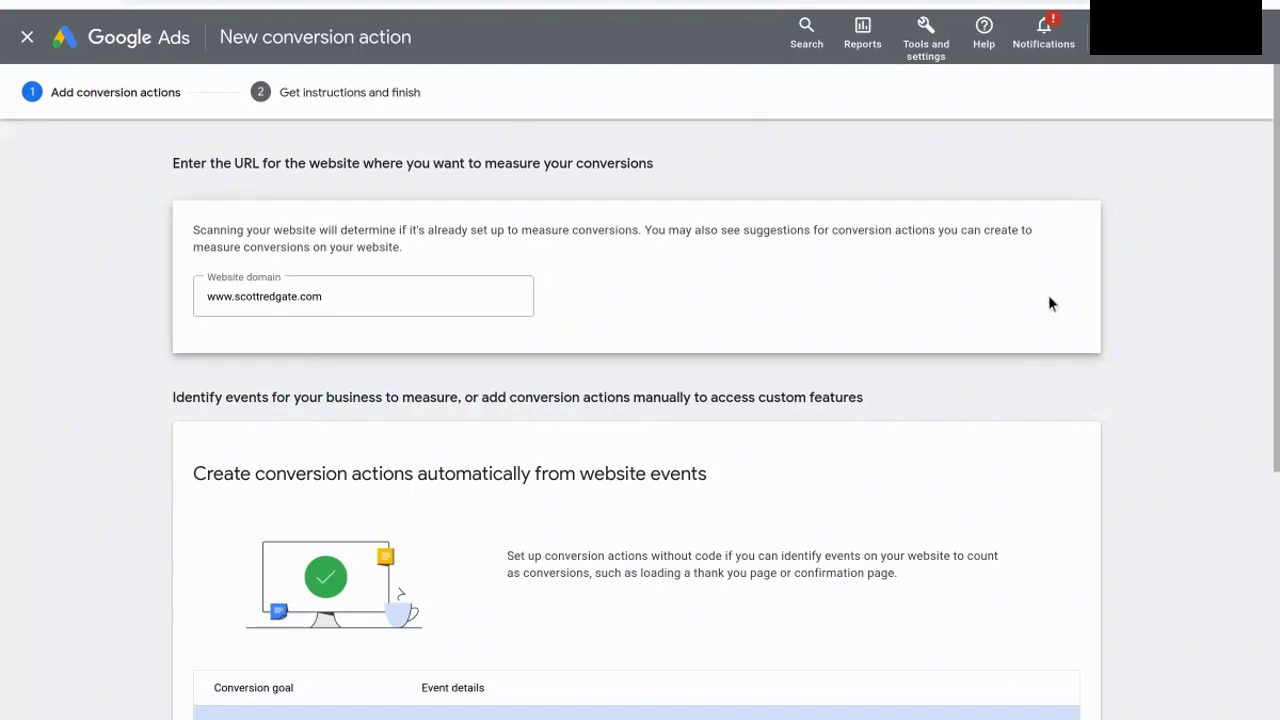
Step: Look over the Page view, Sign-up and Contact suggestions and the Page view options menu, closing it unchanged
{"action": "scroll", "coordinate": [1277, 243], "scroll_direction": "down", "scroll_amount": 1}
{"action": "left_click_drag", "start_coordinate": [1277, 243], "coordinate": [1276, 408]}
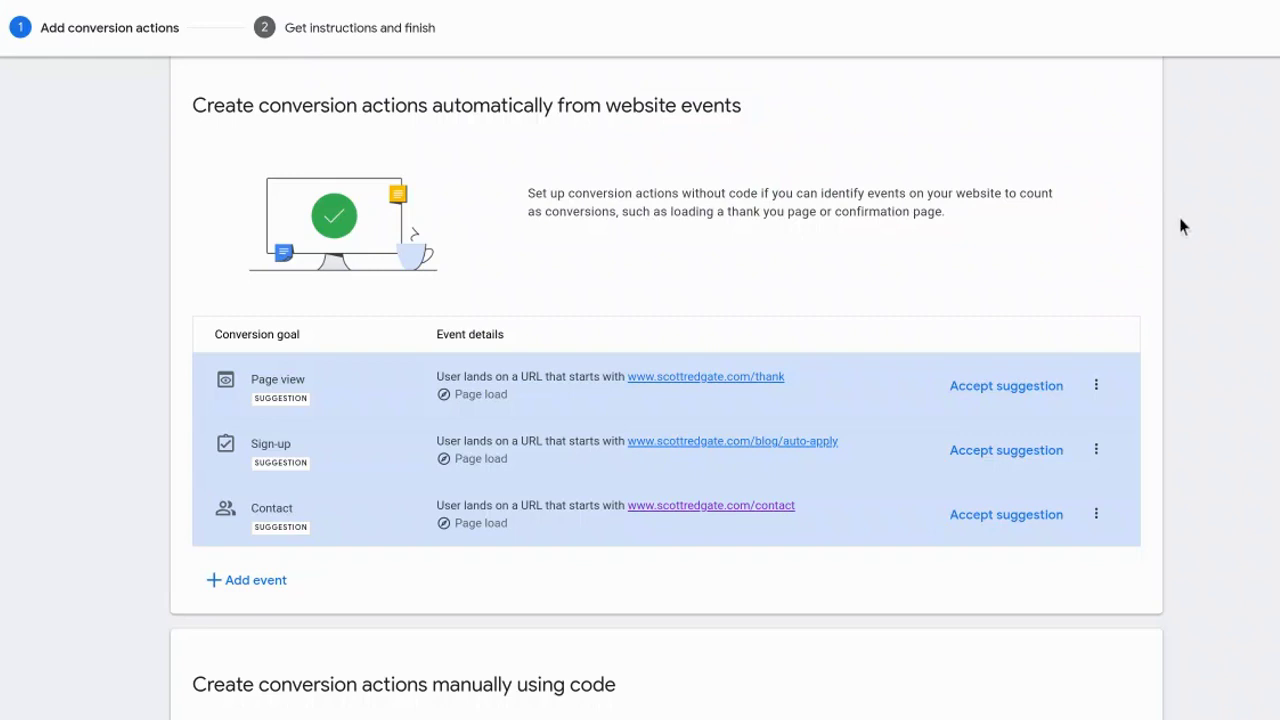
{"action": "scroll", "coordinate": [1179, 217], "scroll_direction": "down", "scroll_amount": 1}
{"action": "scroll", "coordinate": [1179, 217], "scroll_direction": "down", "scroll_amount": 1}
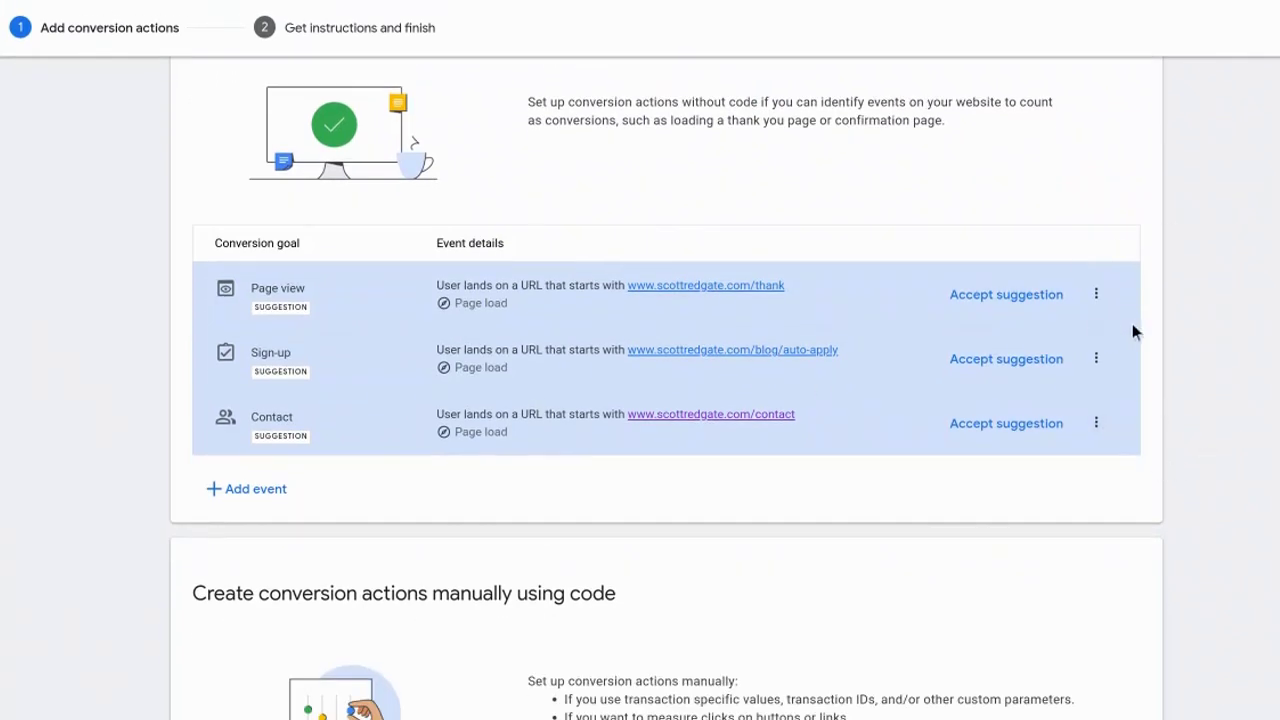
{"action": "left_click", "coordinate": [1104, 300]}
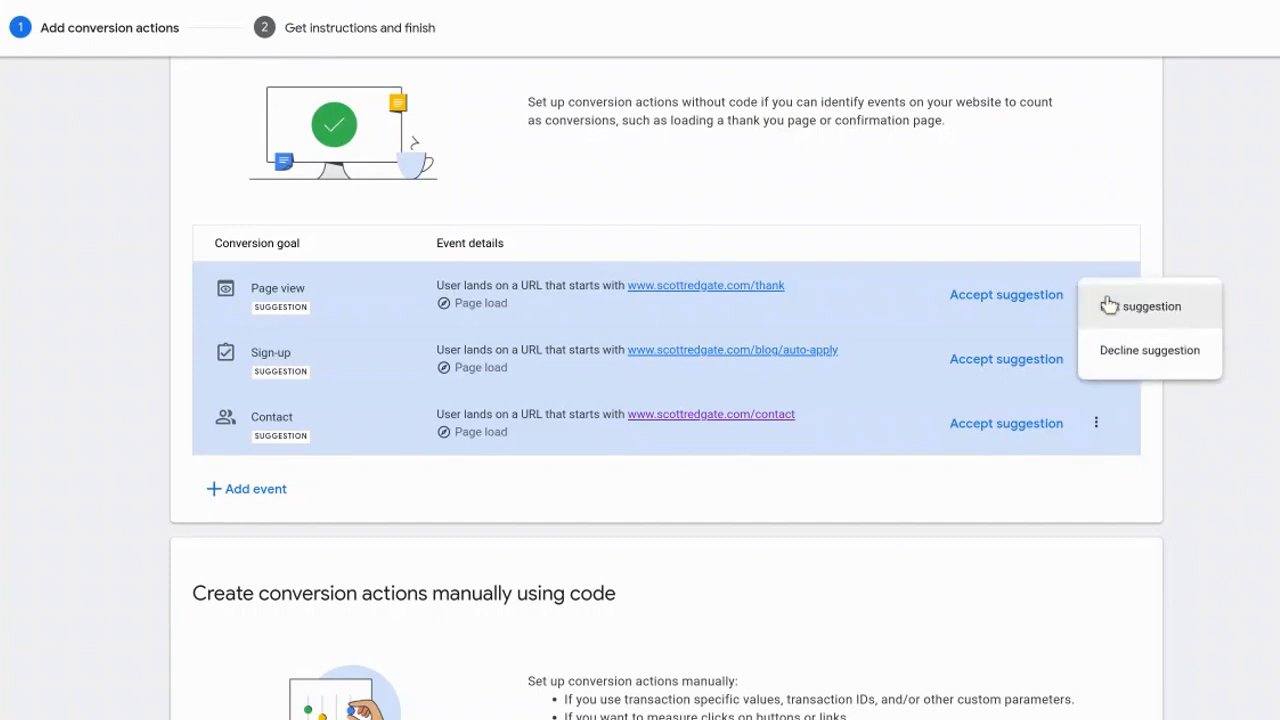
{"action": "left_click", "coordinate": [1187, 316]}
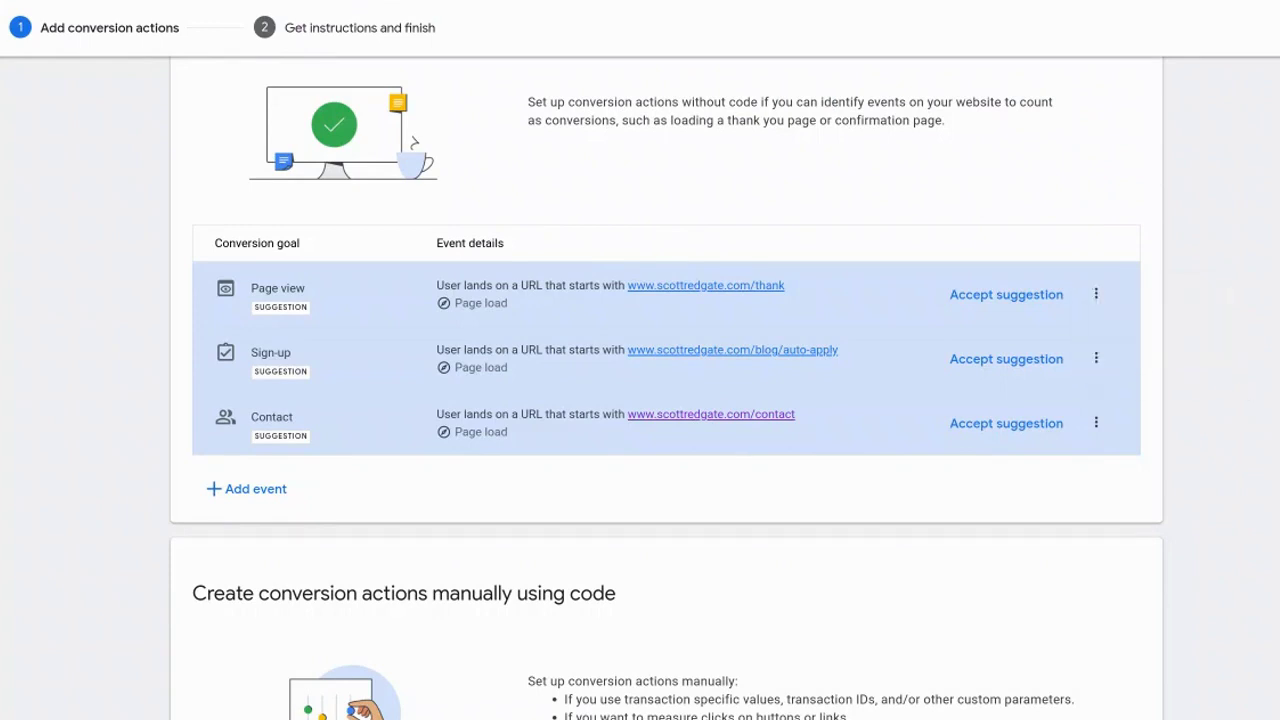
Step: Add a Page view event for URLs containing 'thank-you' and save the conversion actions
{"action": "left_click", "coordinate": [256, 489]}
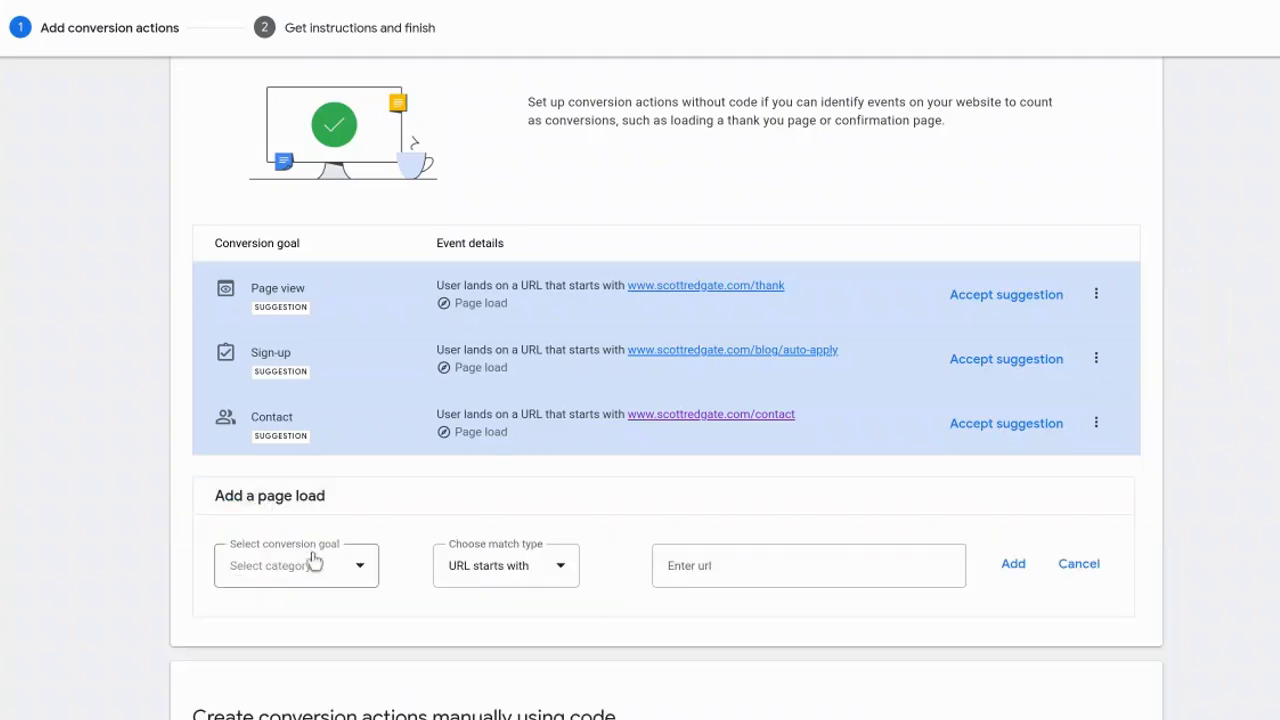
{"action": "left_click", "coordinate": [320, 572]}
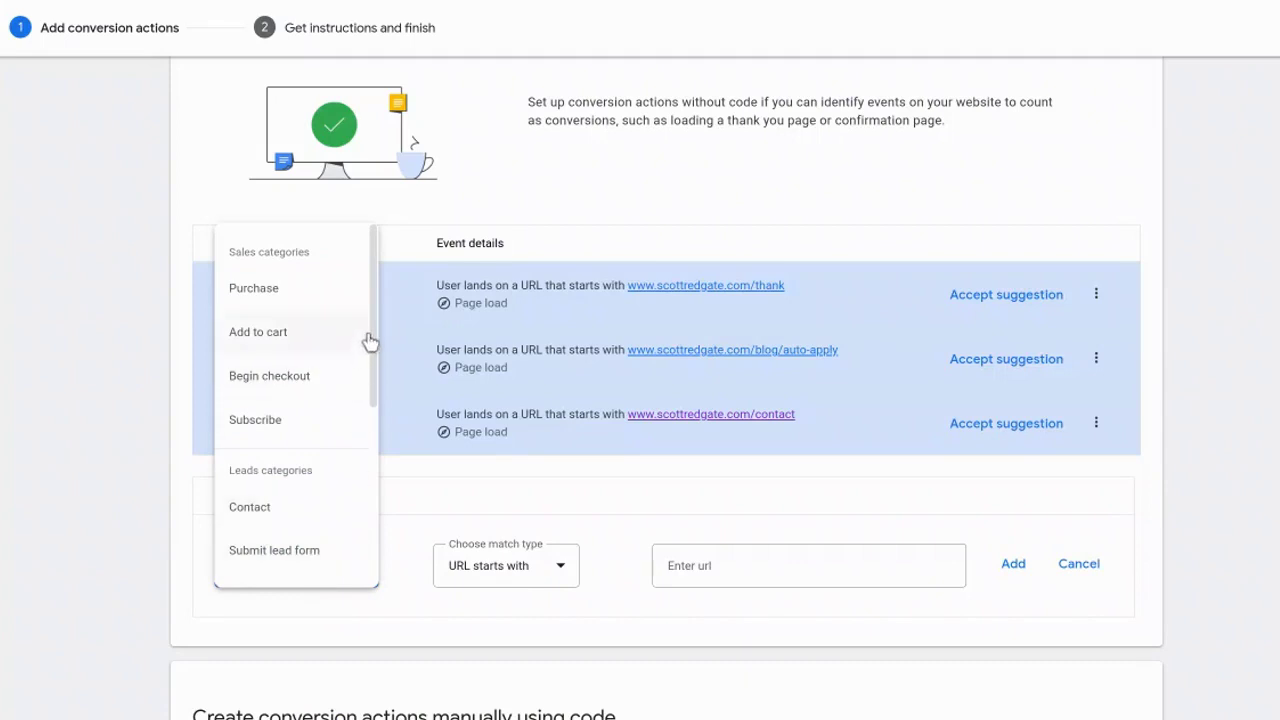
{"action": "left_click_drag", "start_coordinate": [371, 341], "coordinate": [370, 547]}
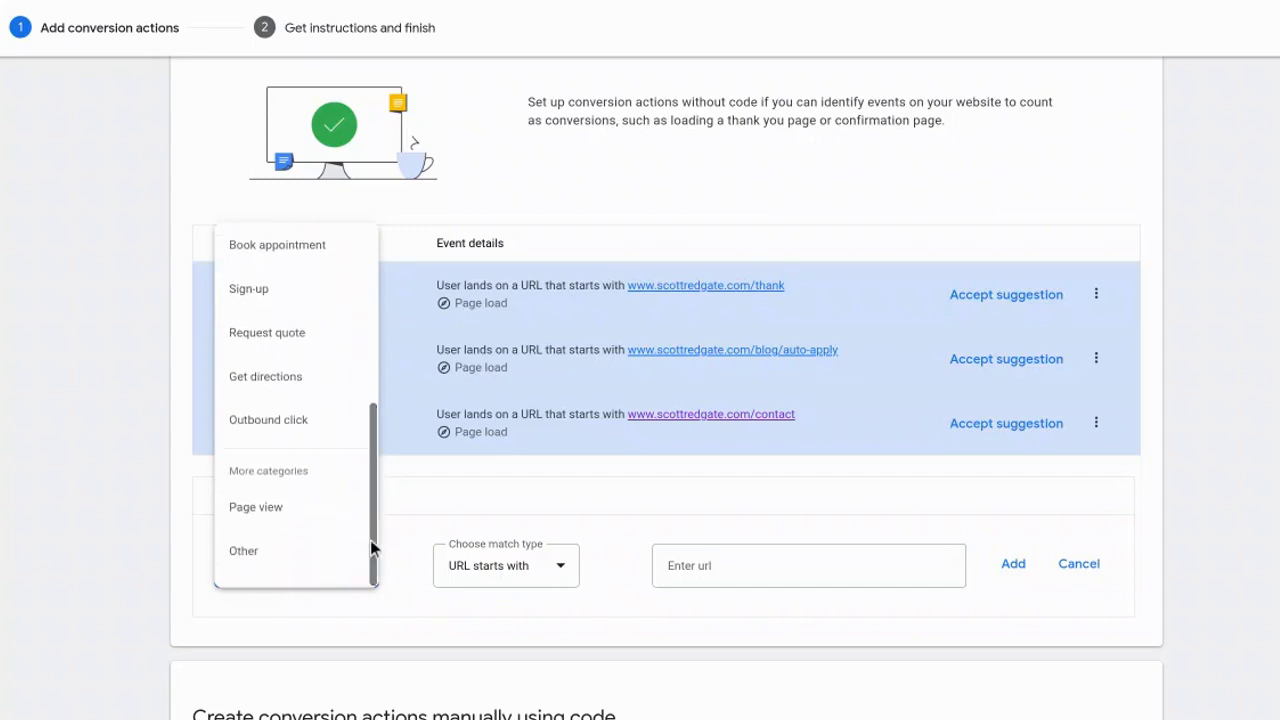
{"action": "left_click", "coordinate": [318, 520]}
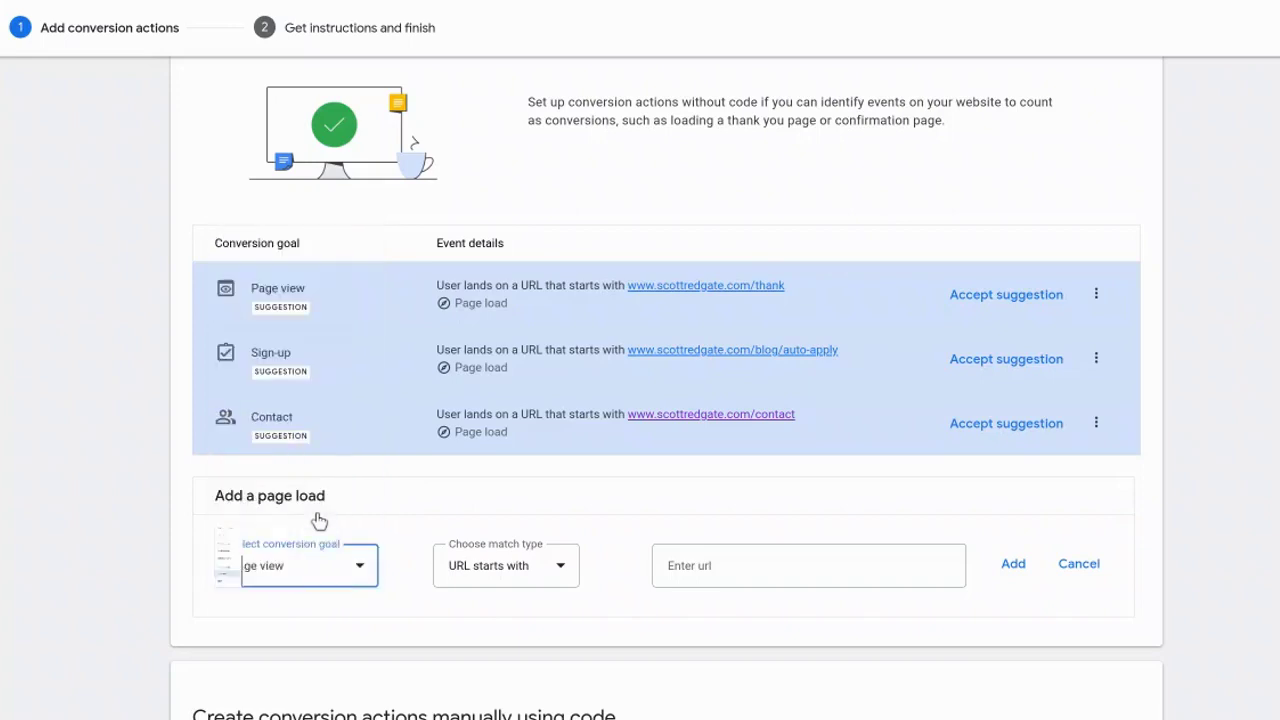
{"action": "left_click", "coordinate": [518, 579]}
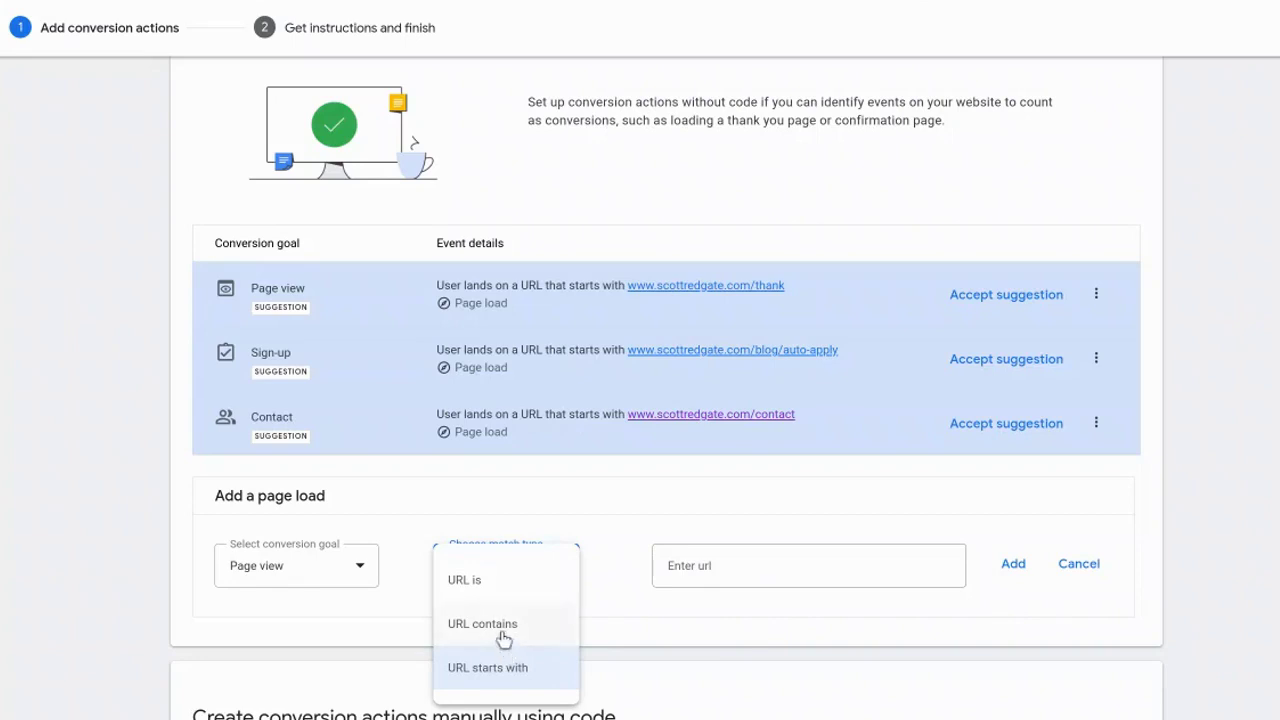
{"action": "left_click", "coordinate": [503, 639]}
{"action": "left_click", "coordinate": [792, 561]}
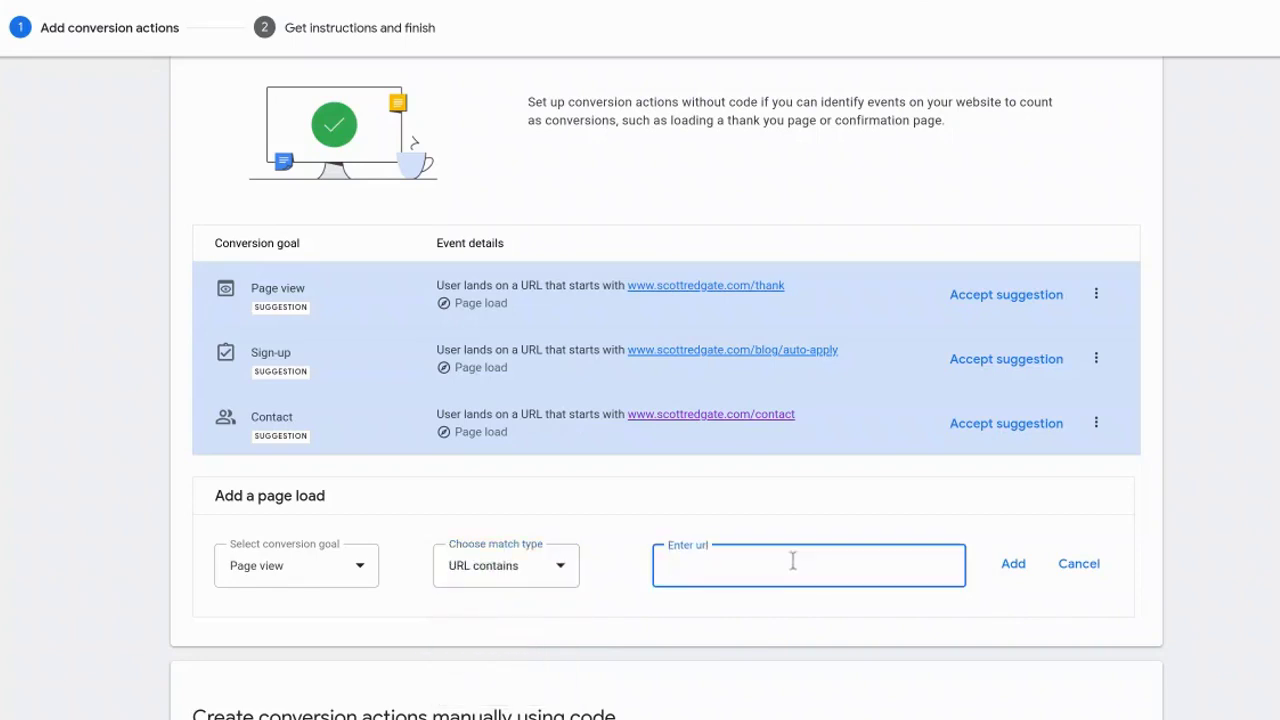
{"action": "type", "text": "thank-you"}
{"action": "left_click", "coordinate": [1013, 565]}
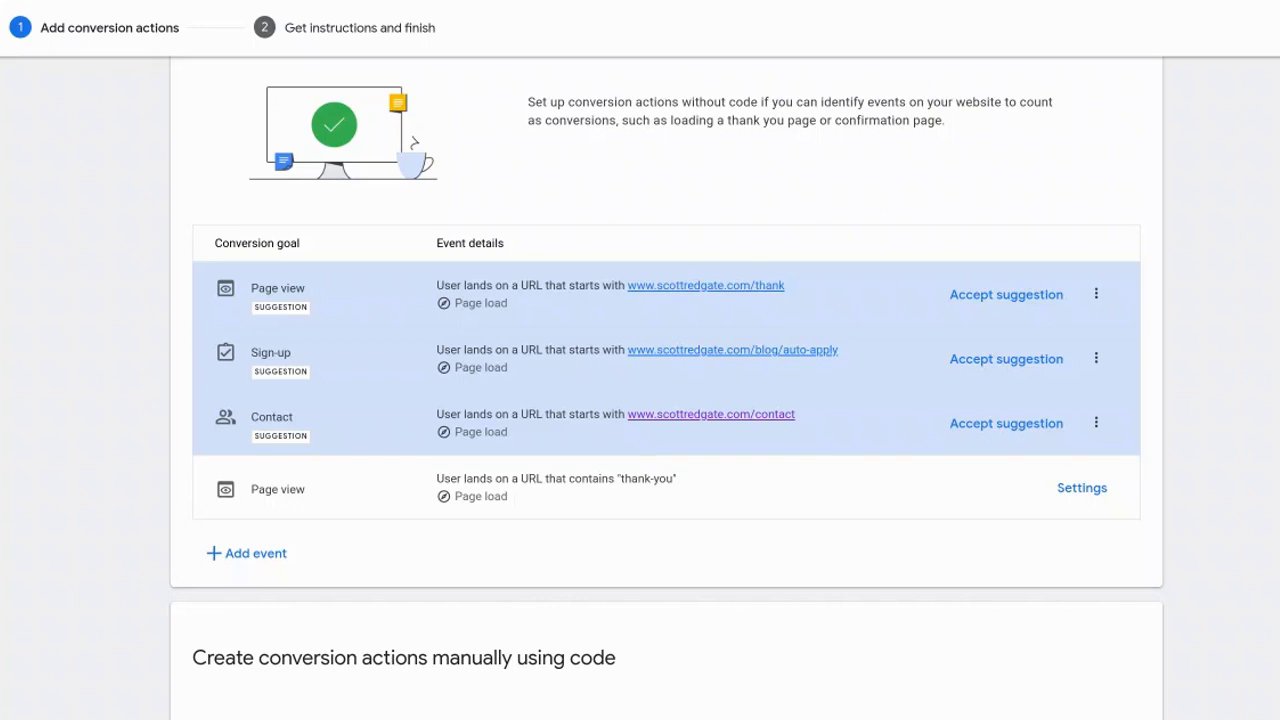
{"action": "scroll", "coordinate": [666, 360], "scroll_direction": "down", "scroll_amount": 3}
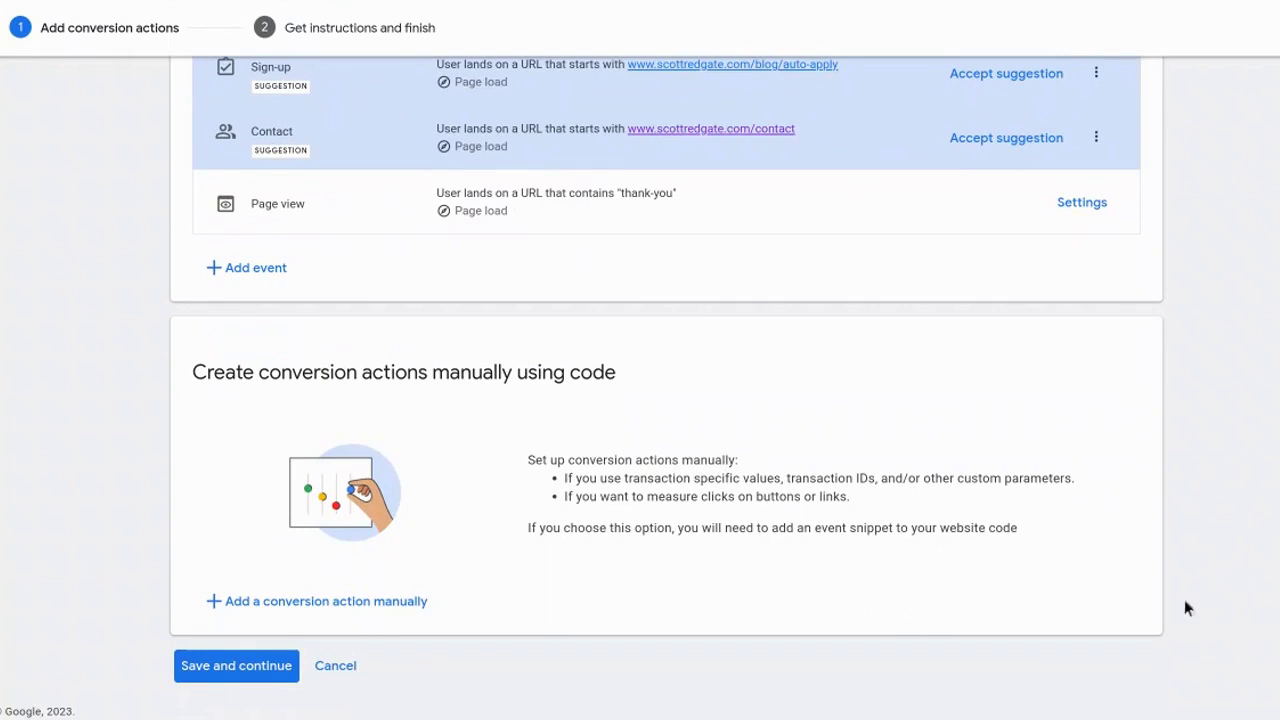
{"action": "left_click", "coordinate": [258, 672]}
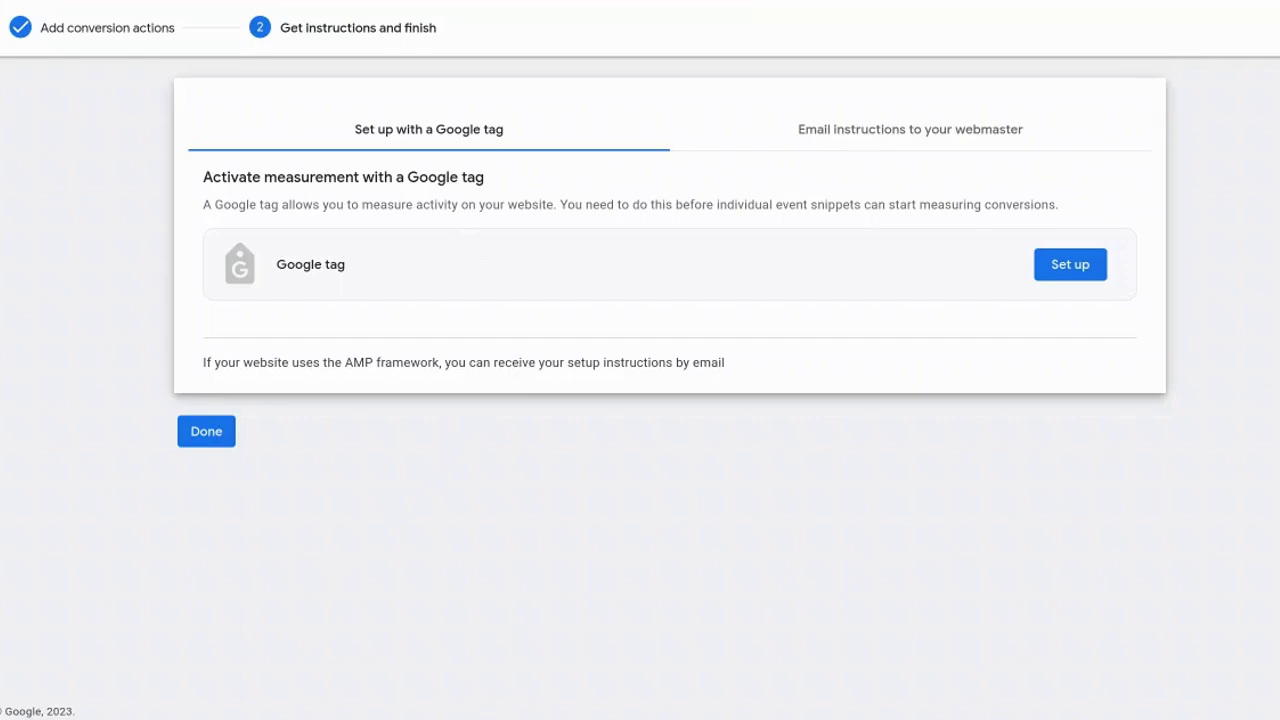
Step: Choose manual Google tag installation and select the entire gtag.js code snippet
{"action": "left_click", "coordinate": [1063, 277]}
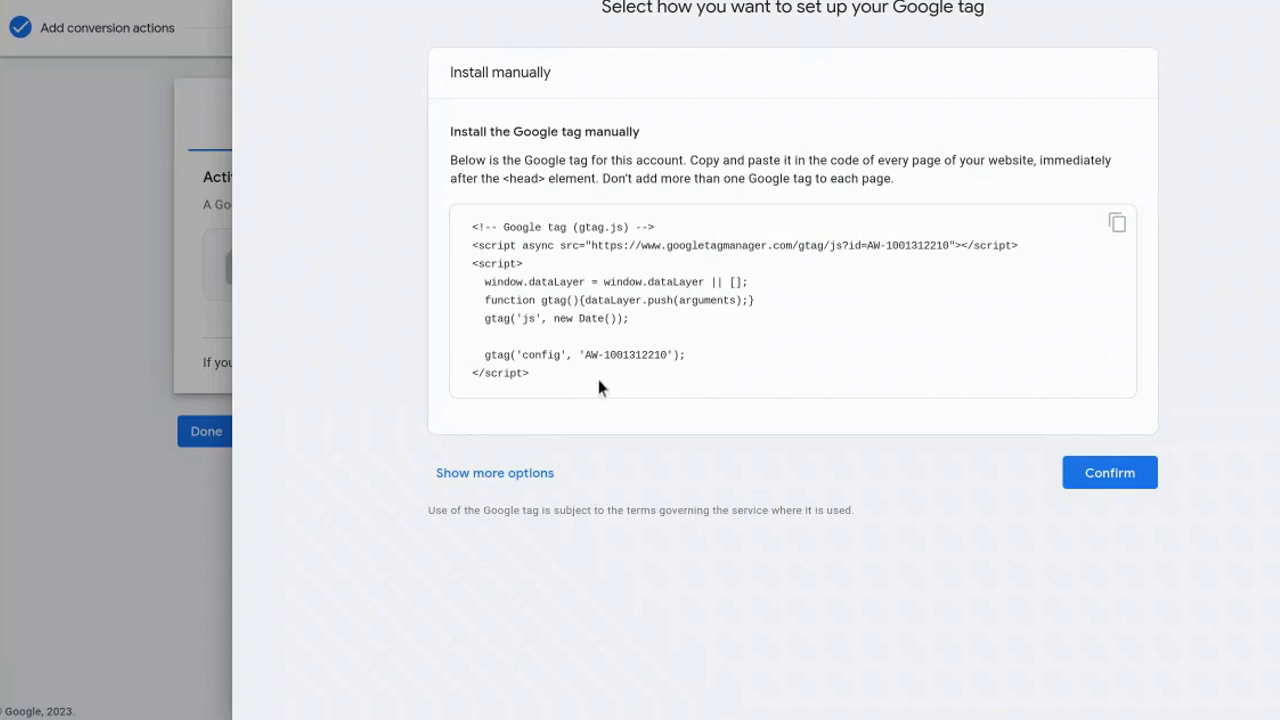
{"action": "left_click_drag", "start_coordinate": [598, 384], "coordinate": [453, 206]}
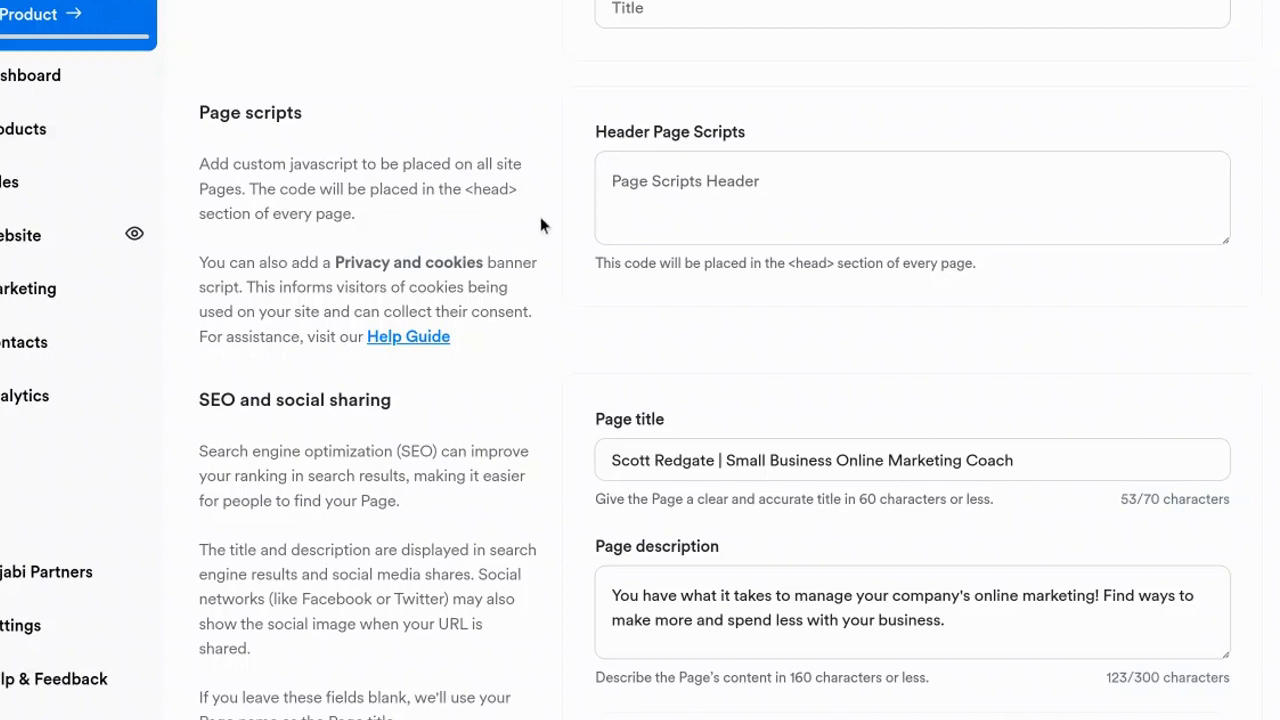
Step: Paste the Google tag code into Kajabi's Header Page Scripts and save the site settings
{"action": "left_click", "coordinate": [801, 196]}
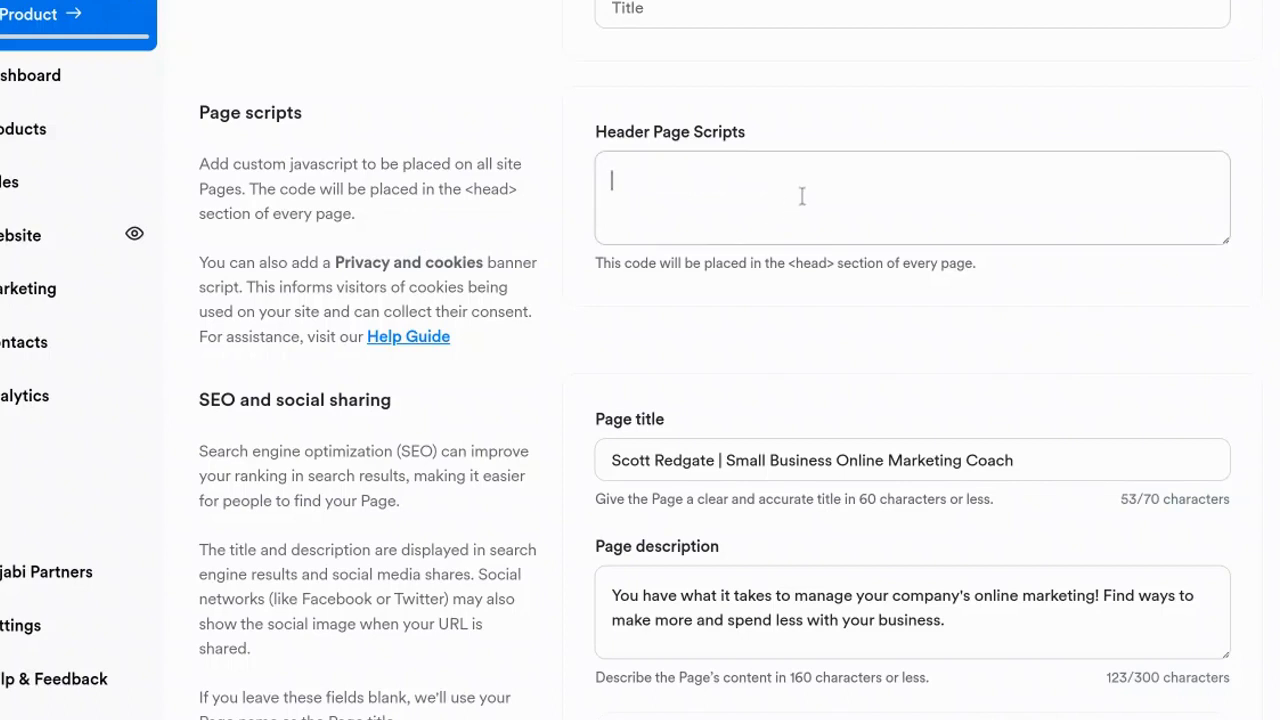
{"action": "key", "text": "ctrl+v"}
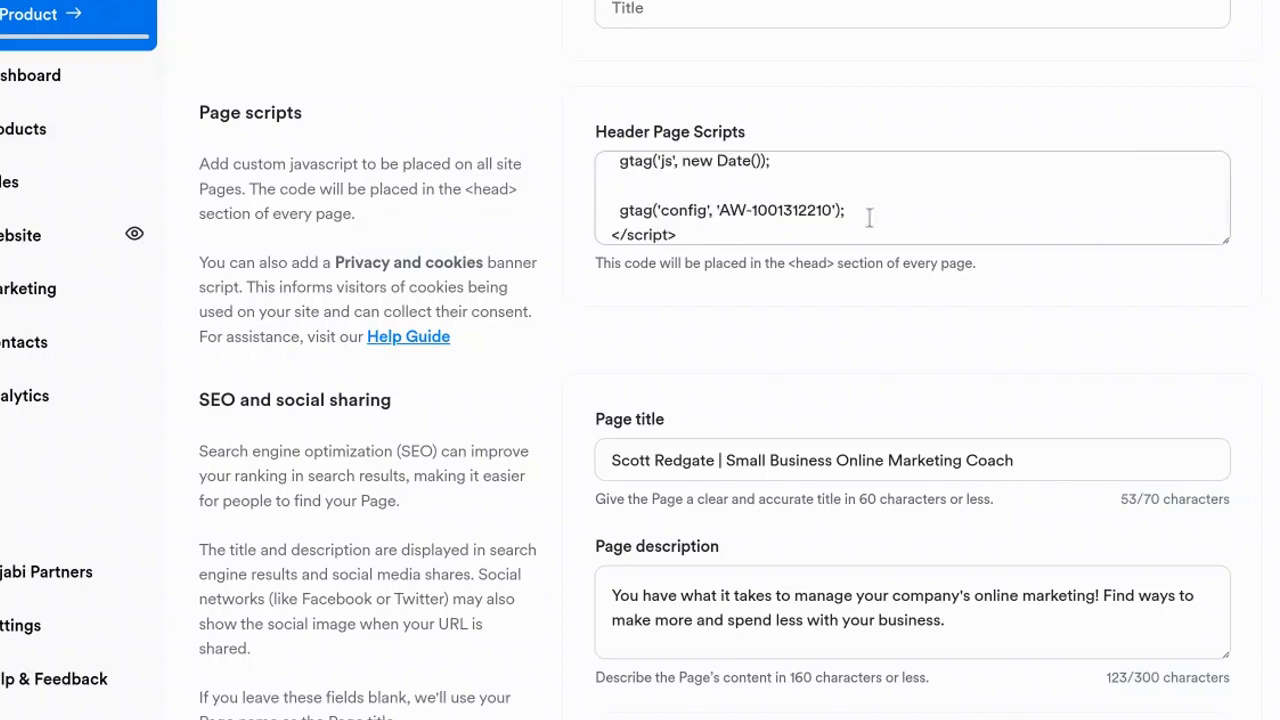
{"action": "left_click", "coordinate": [1241, 319]}
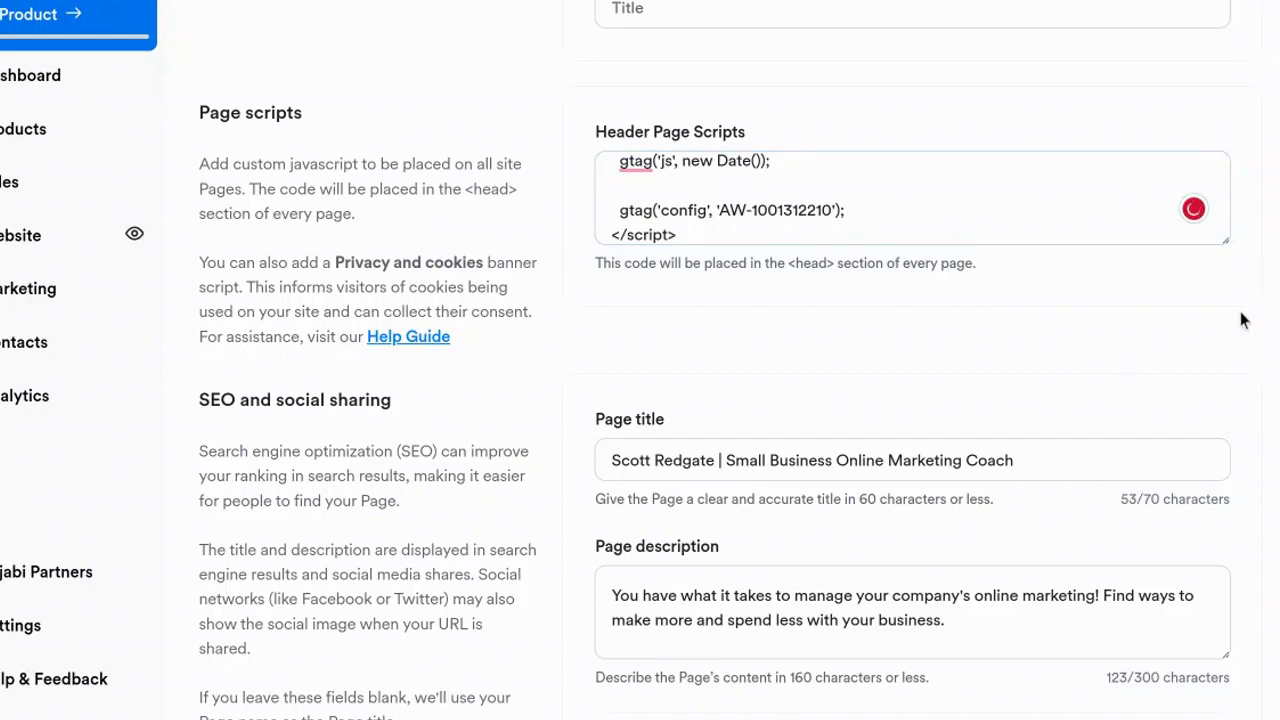
{"action": "scroll", "coordinate": [1241, 319], "scroll_direction": "down", "scroll_amount": 5}
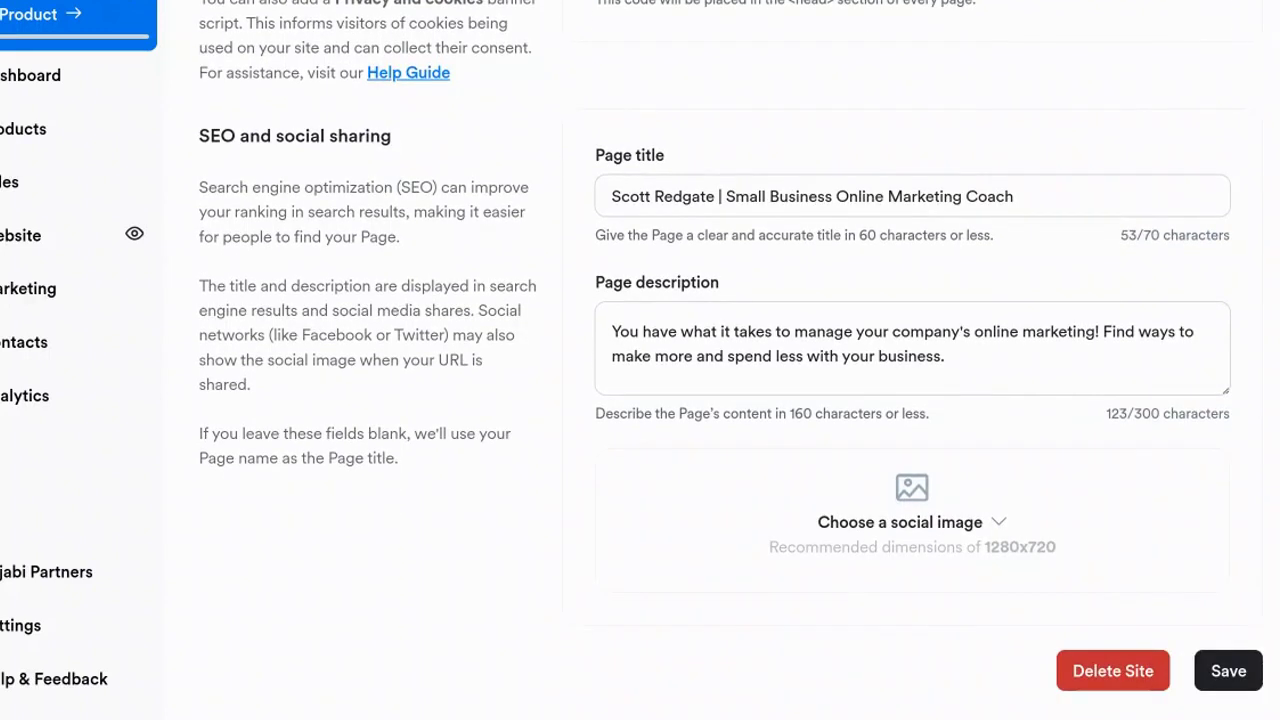
{"action": "left_click", "coordinate": [1224, 682]}
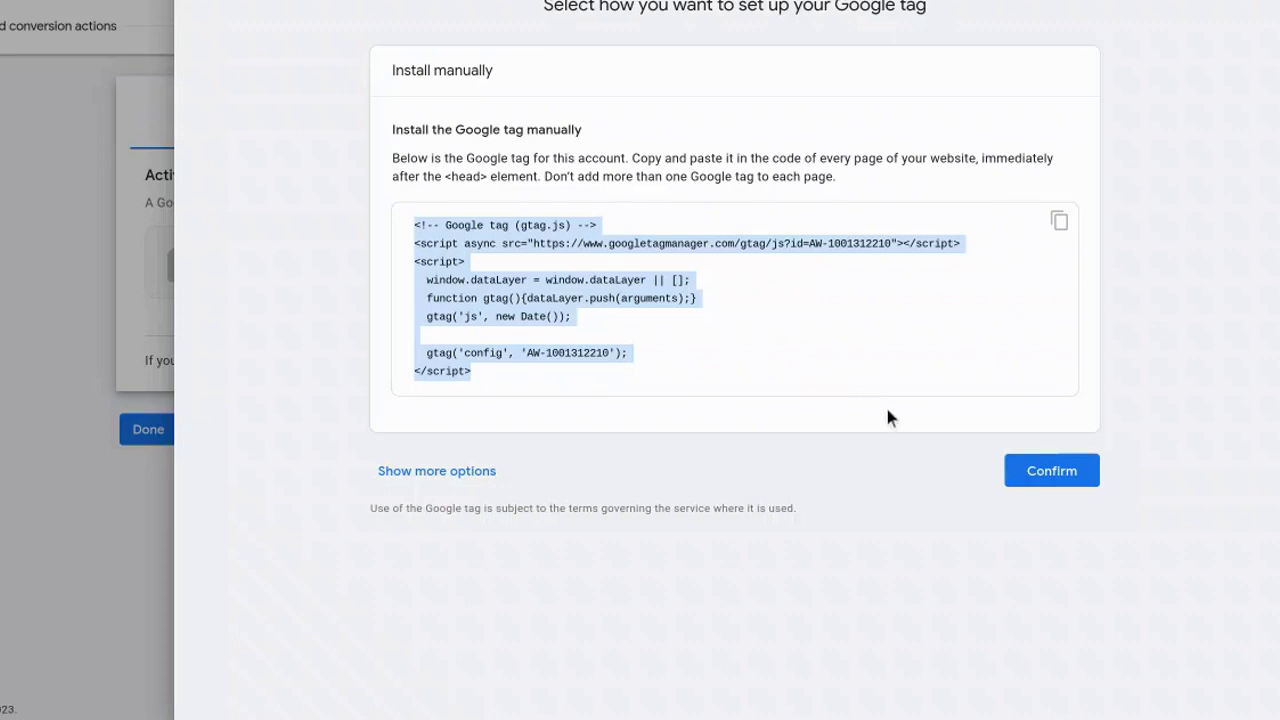
Step: Confirm the Google tag is correctly installed and finish the conversion setup
{"action": "left_click", "coordinate": [1045, 478]}
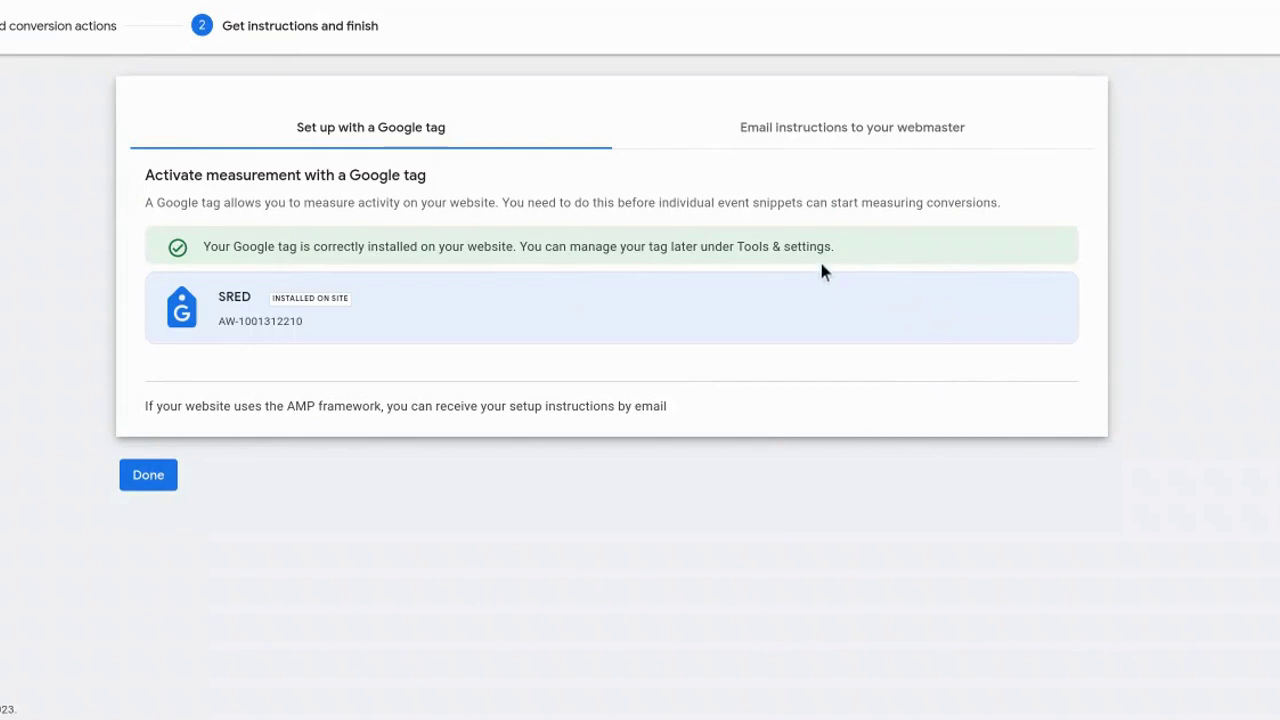
{"action": "left_click", "coordinate": [145, 485]}
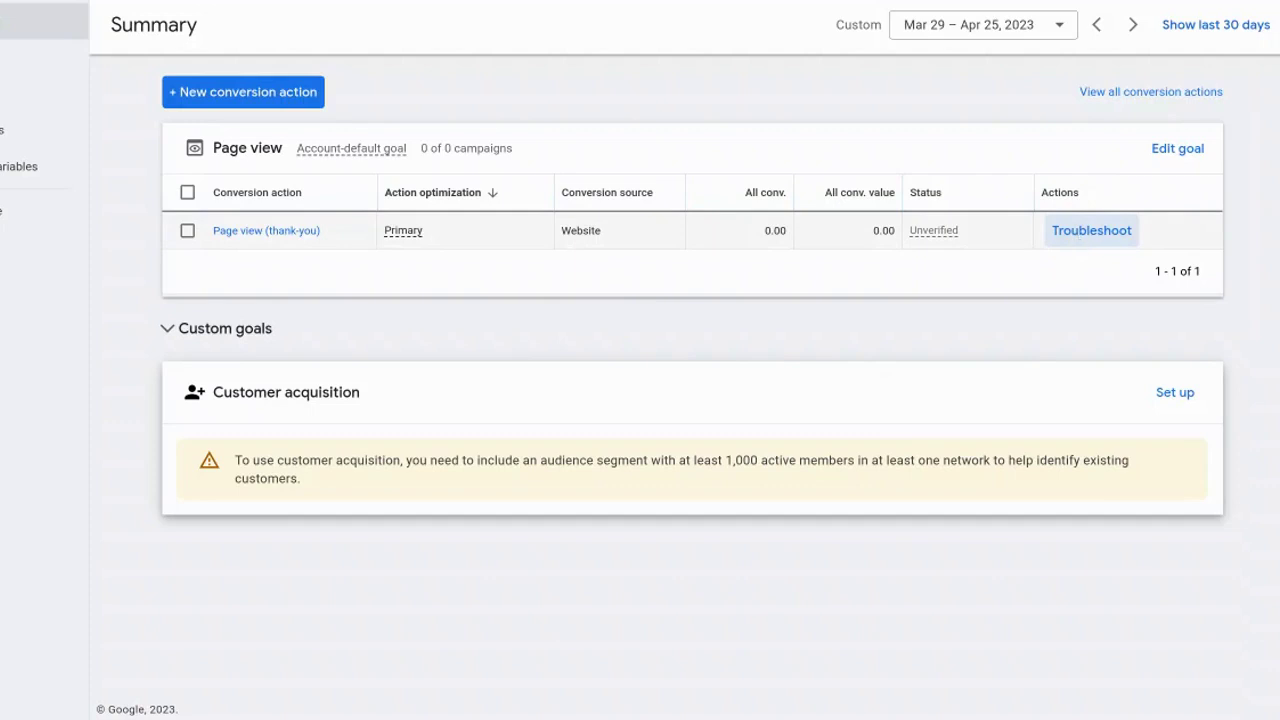
Step: Launch Tag Assistant troubleshooting for the unverified Page view (thank-you) conversion
{"action": "left_click", "coordinate": [1077, 242]}
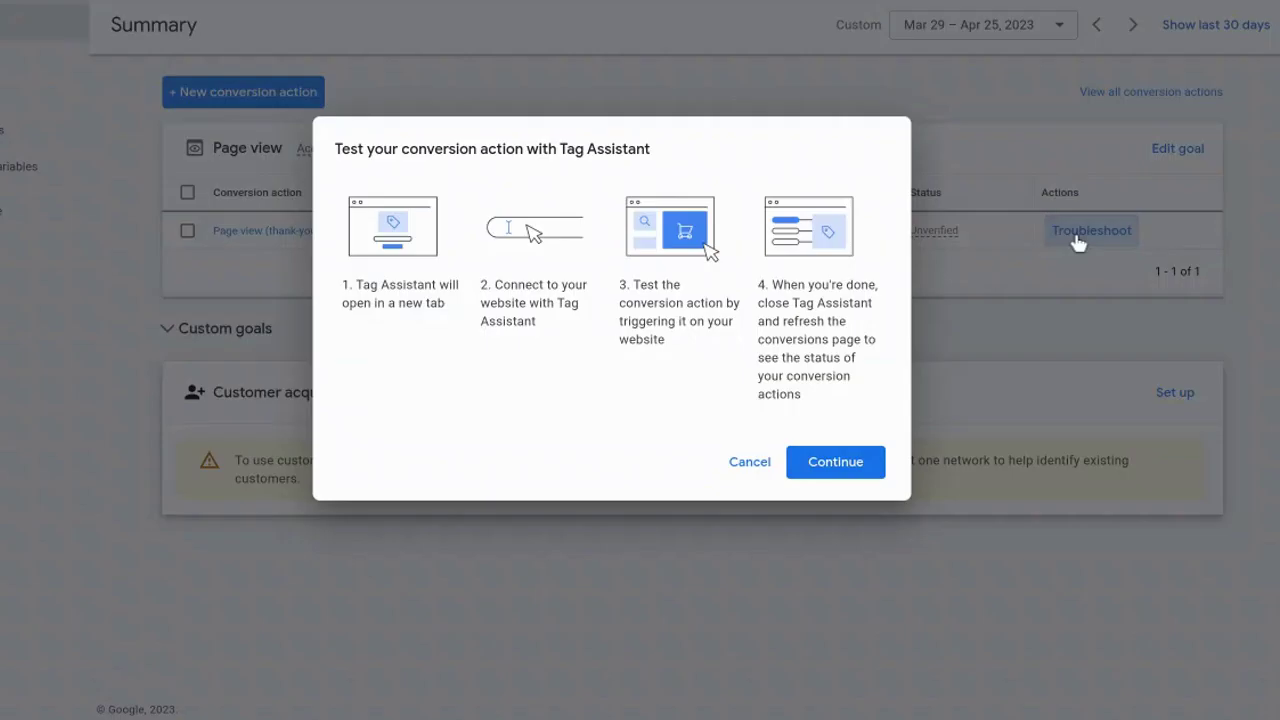
{"action": "left_click", "coordinate": [836, 470]}
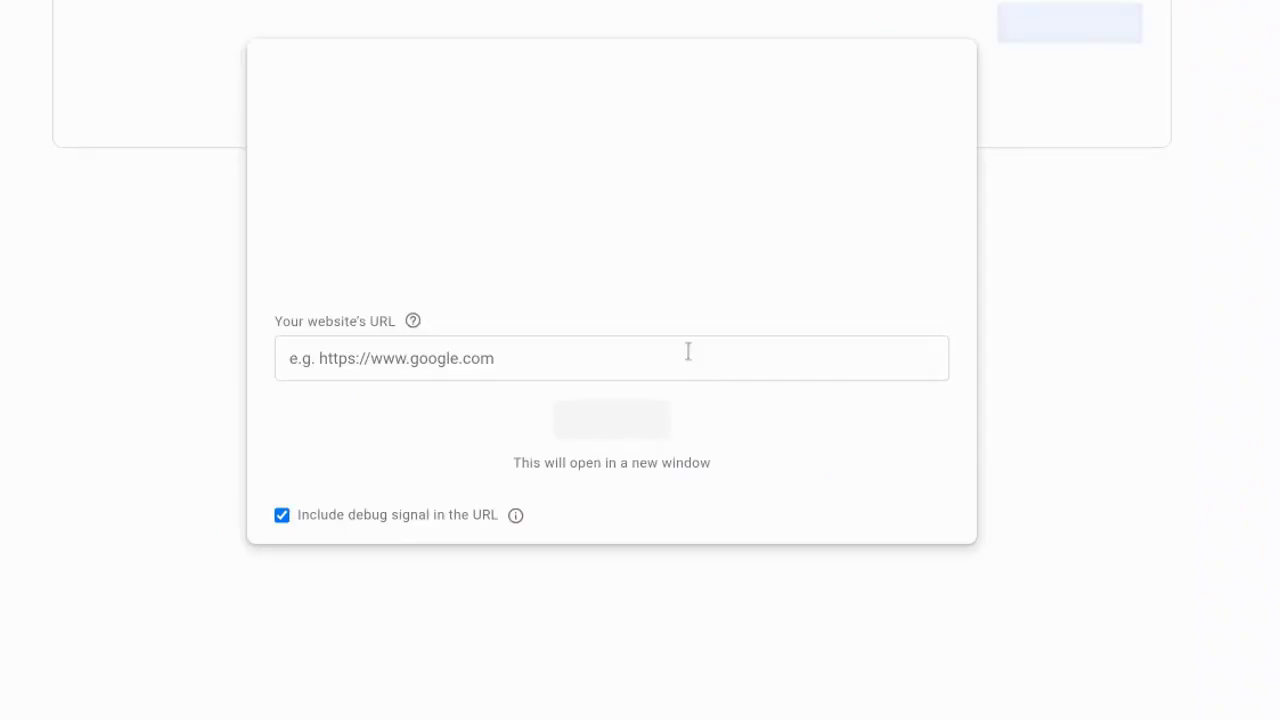
Step: Connect Tag Assistant to the website's URL, check the thank-you conversion fires, and end the session
{"action": "left_click", "coordinate": [661, 362]}
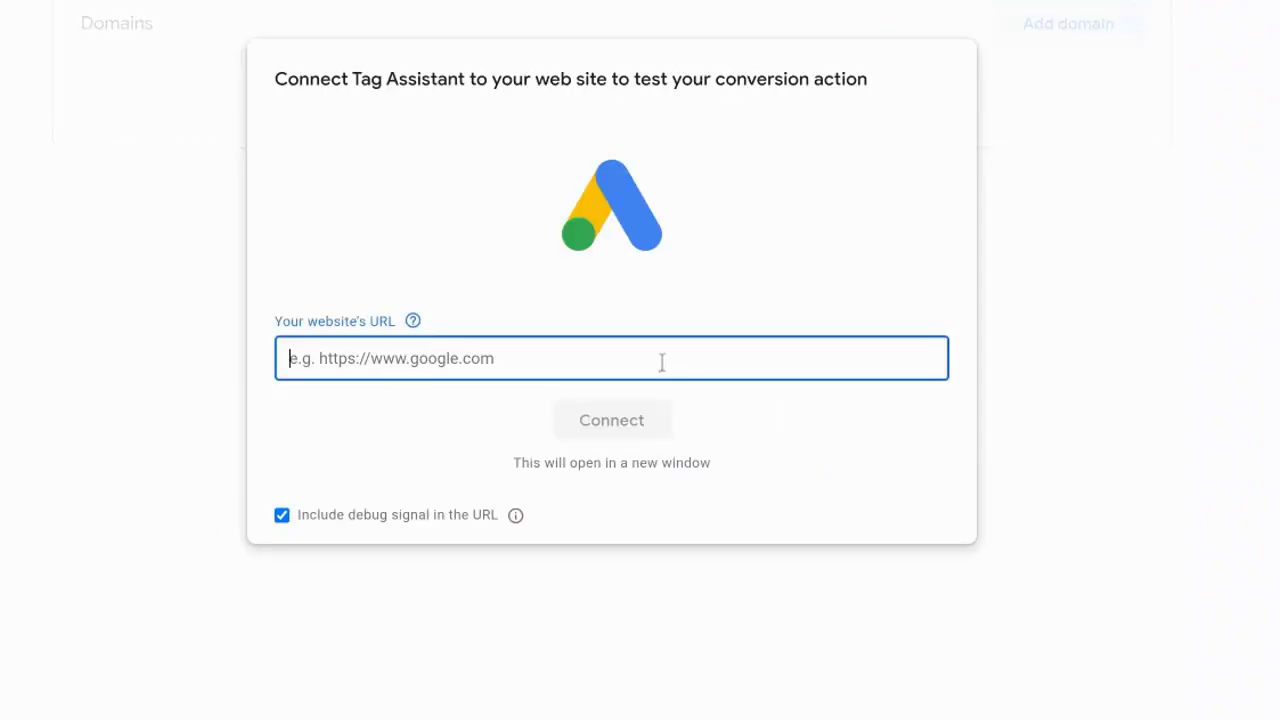
{"action": "type", "text": "http"}
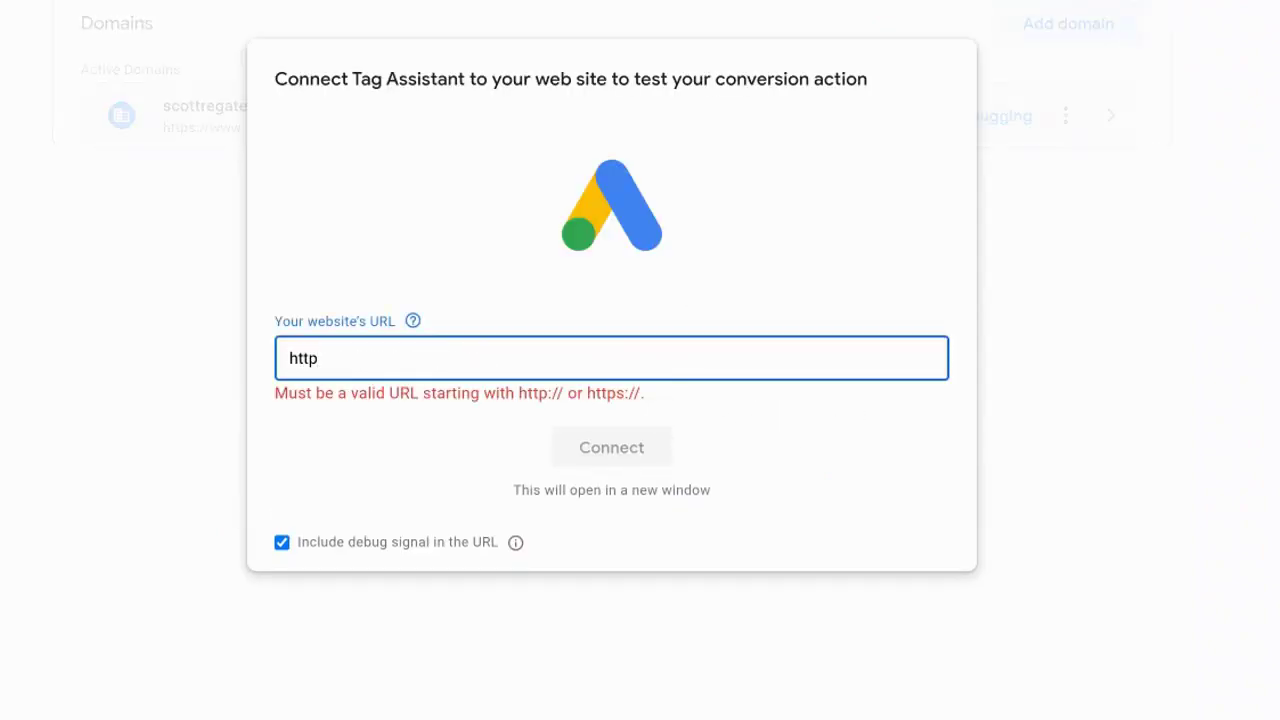
{"action": "type", "text": "s://ww"}
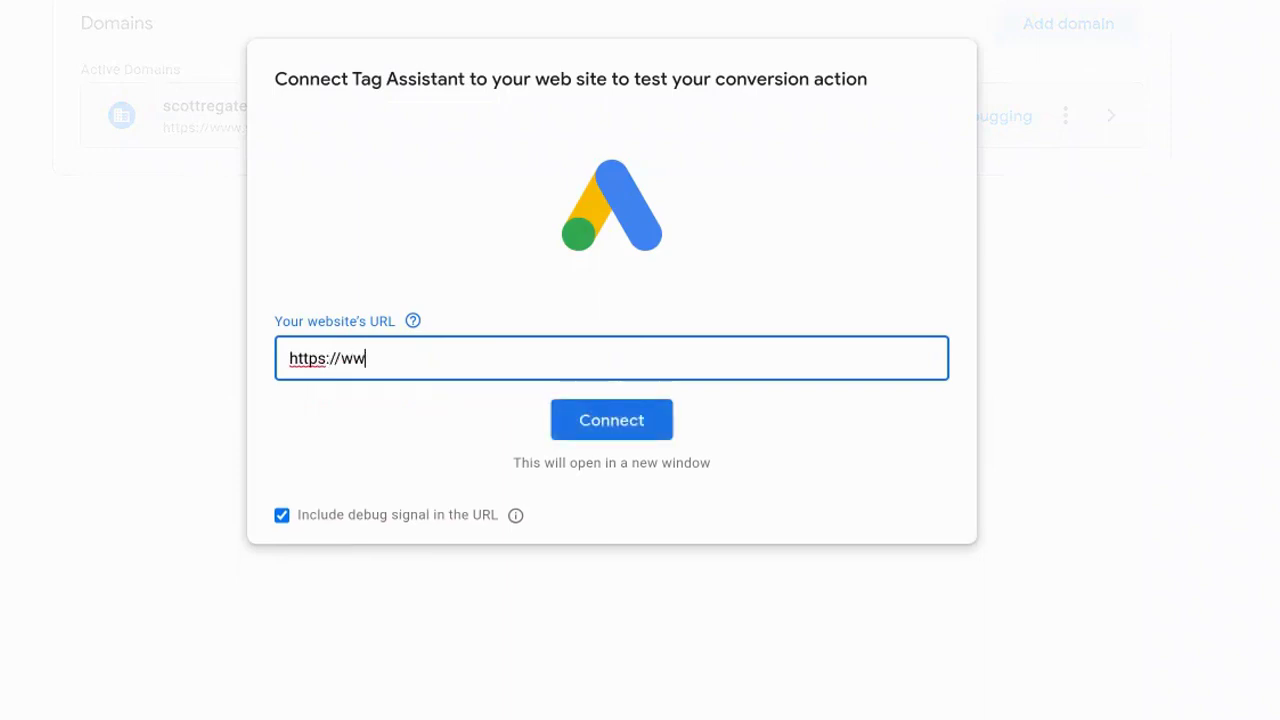
{"action": "type", "text": "w.scottredgate.co"}
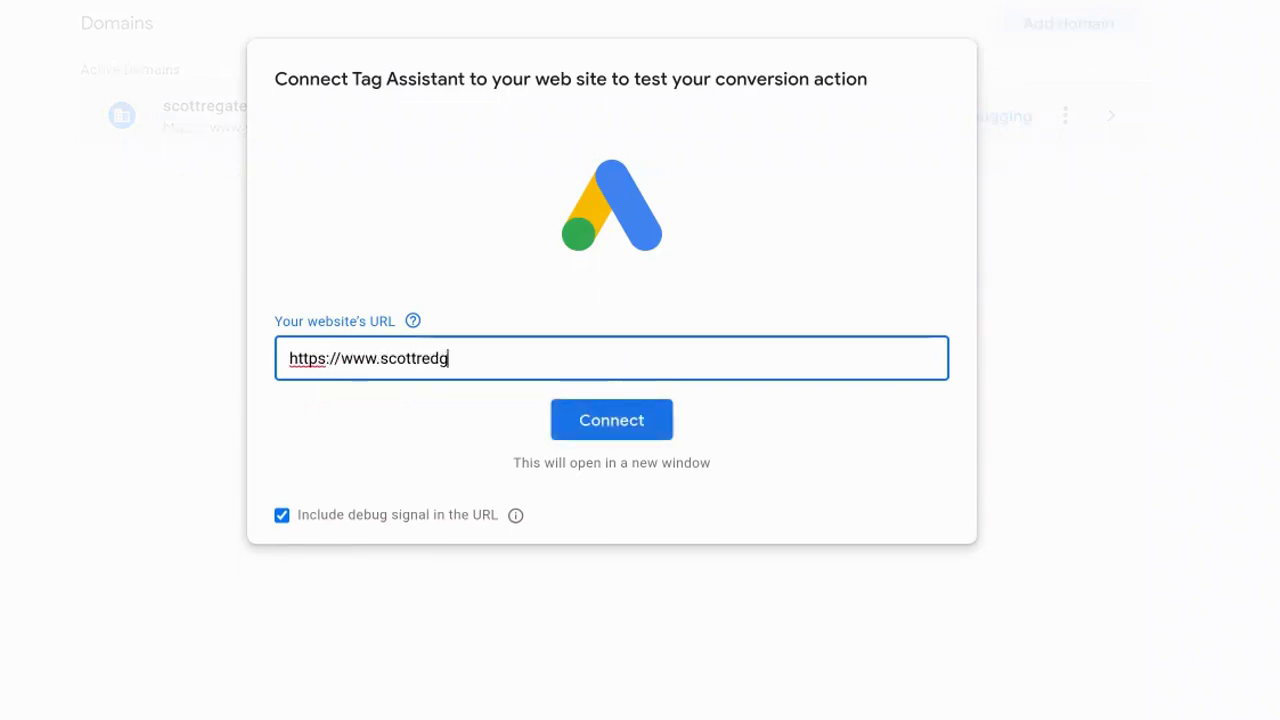
{"action": "type", "text": "m"}
{"action": "left_click", "coordinate": [623, 429]}
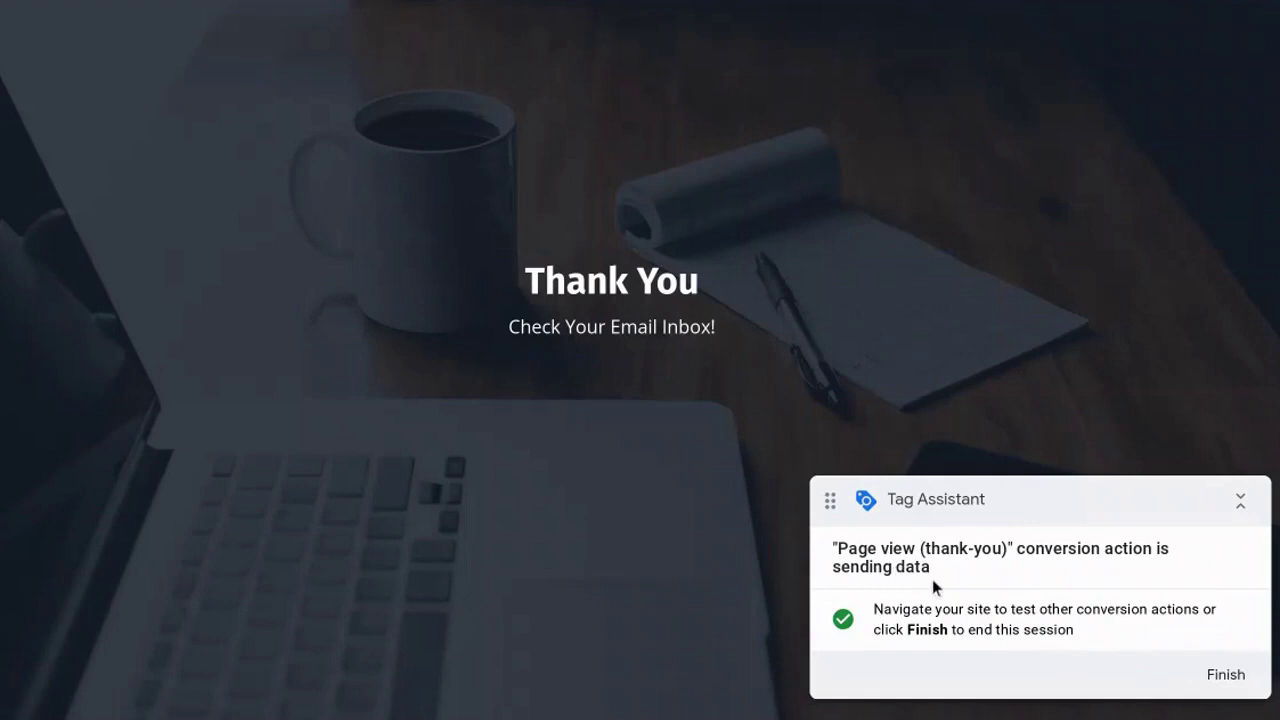
{"action": "left_click", "coordinate": [1244, 678]}
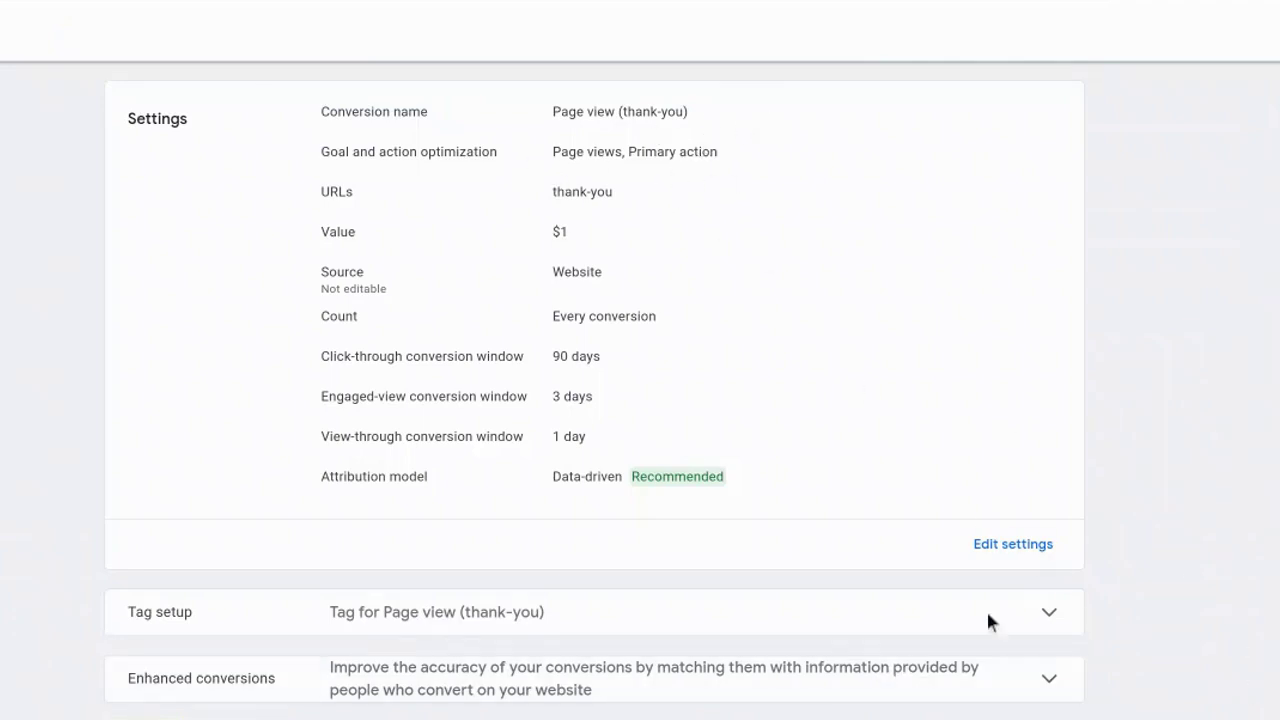
{"action": "left_click", "coordinate": [1034, 558]}
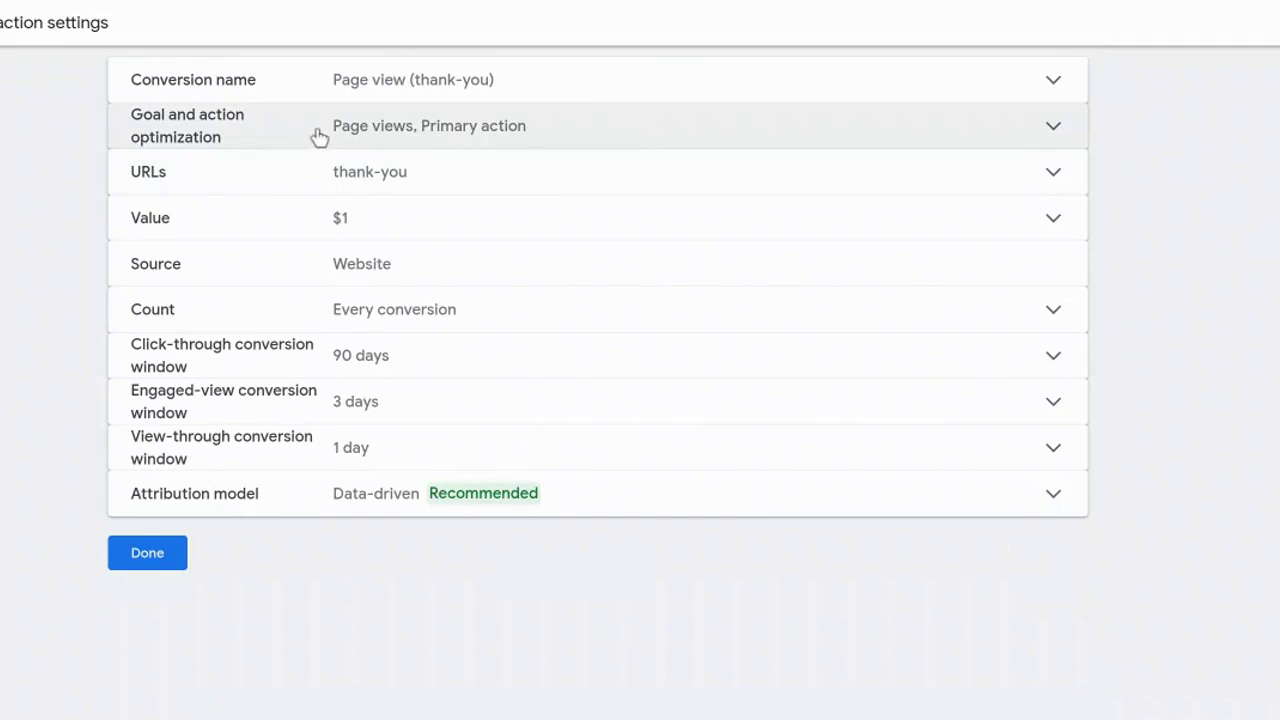
{"action": "left_click", "coordinate": [658, 142]}
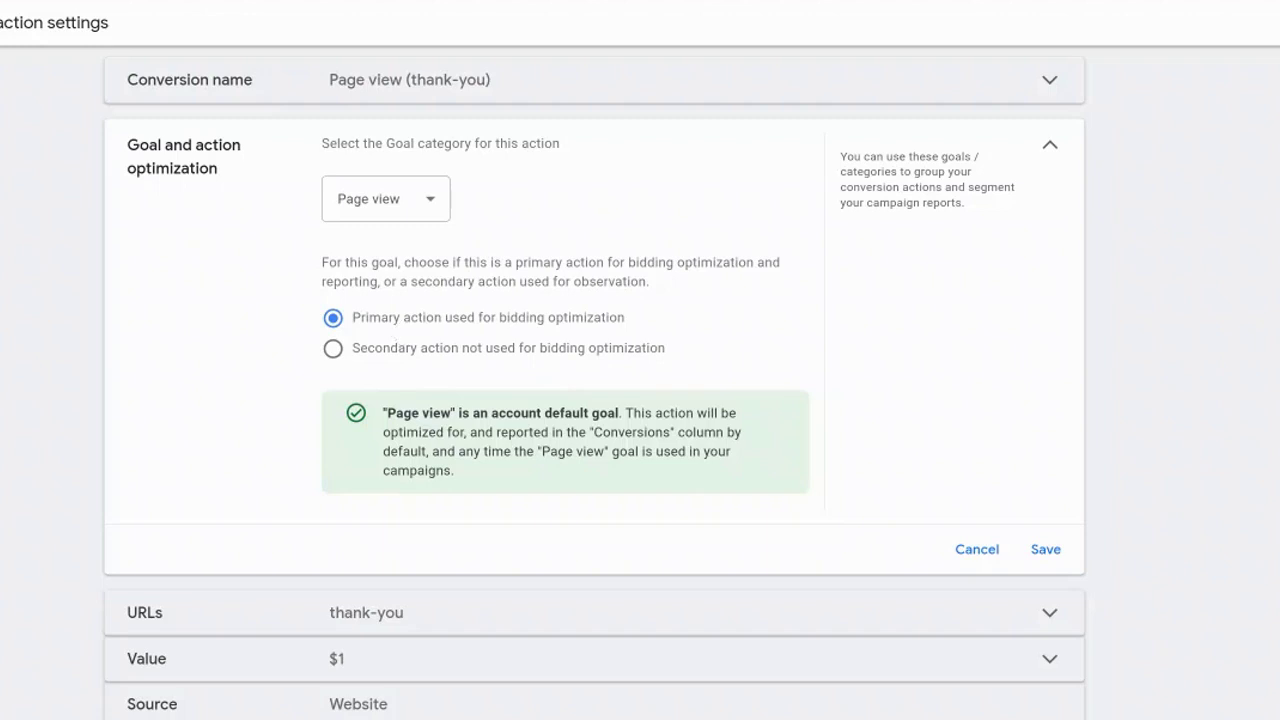
{"action": "left_click", "coordinate": [1045, 550]}
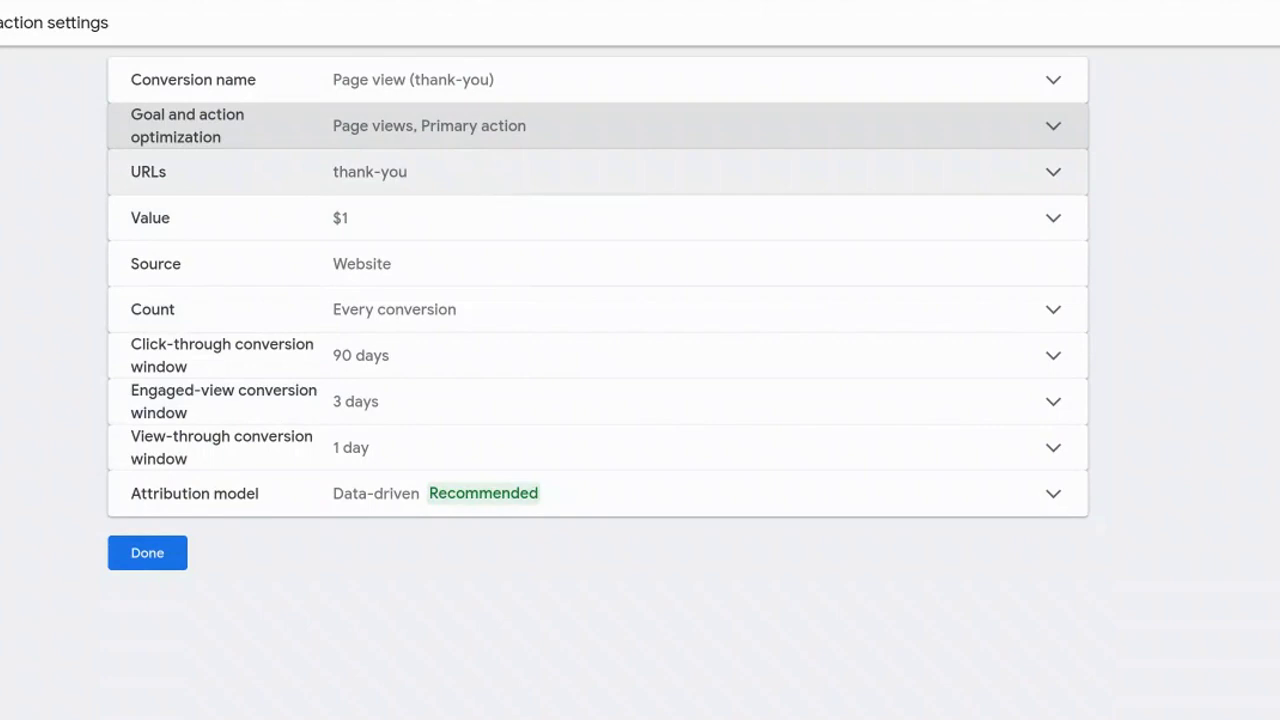
Step: Expand the Page view (thank-you) action's Value setting, currently $1 USD per conversion
{"action": "left_click", "coordinate": [498, 217]}
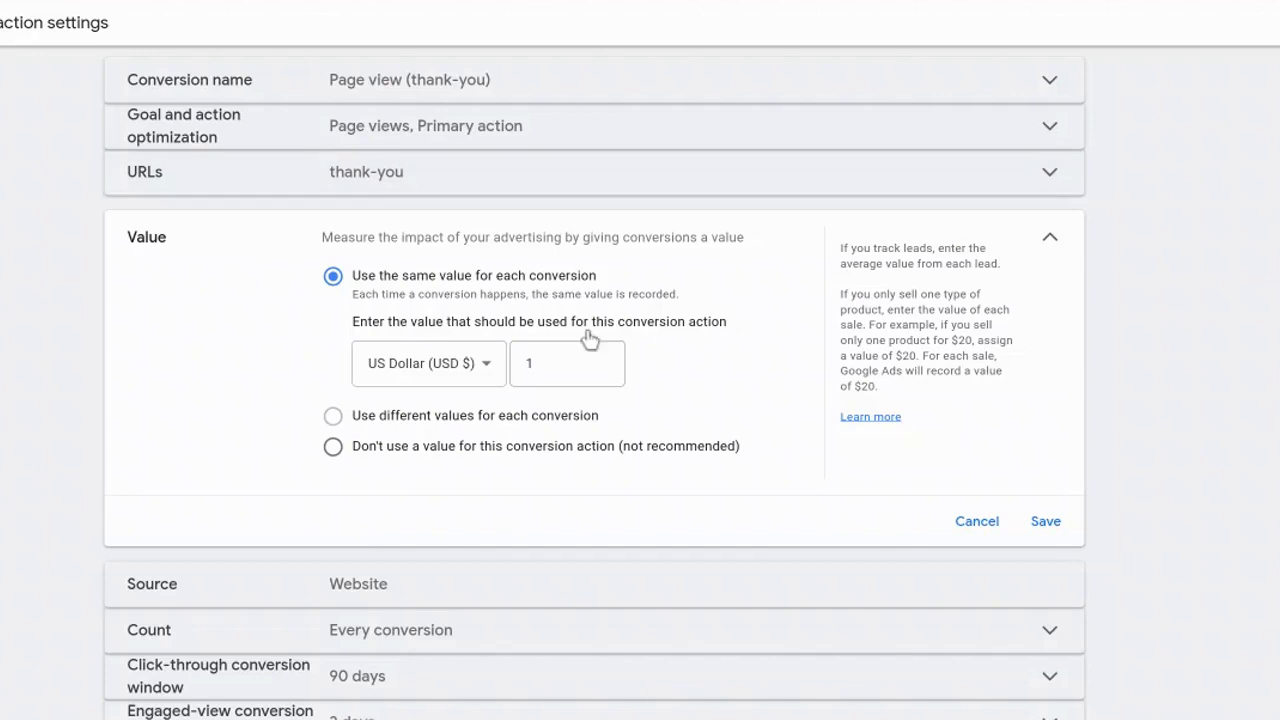
Step: Change the thank-you conversion value from $1 to $50 and save it
{"action": "left_click", "coordinate": [565, 364]}
{"action": "type", "text": "00"}
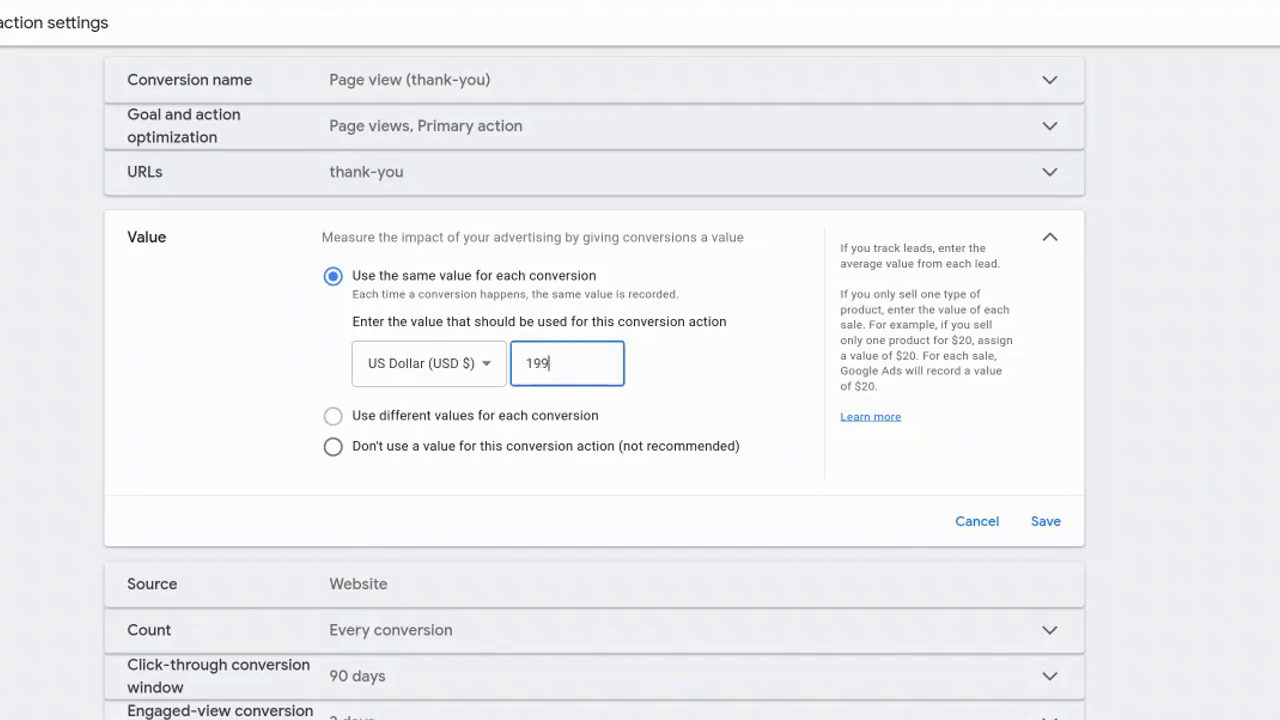
{"action": "key", "text": "BackSpace"}
{"action": "key", "text": "BackSpace"}
{"action": "type", "text": "00"}
{"action": "key", "text": "BackSpace"}
{"action": "key", "text": "BackSpace"}
{"action": "key", "text": "BackSpace"}
{"action": "type", "text": "50"}
{"action": "left_click", "coordinate": [1057, 529]}
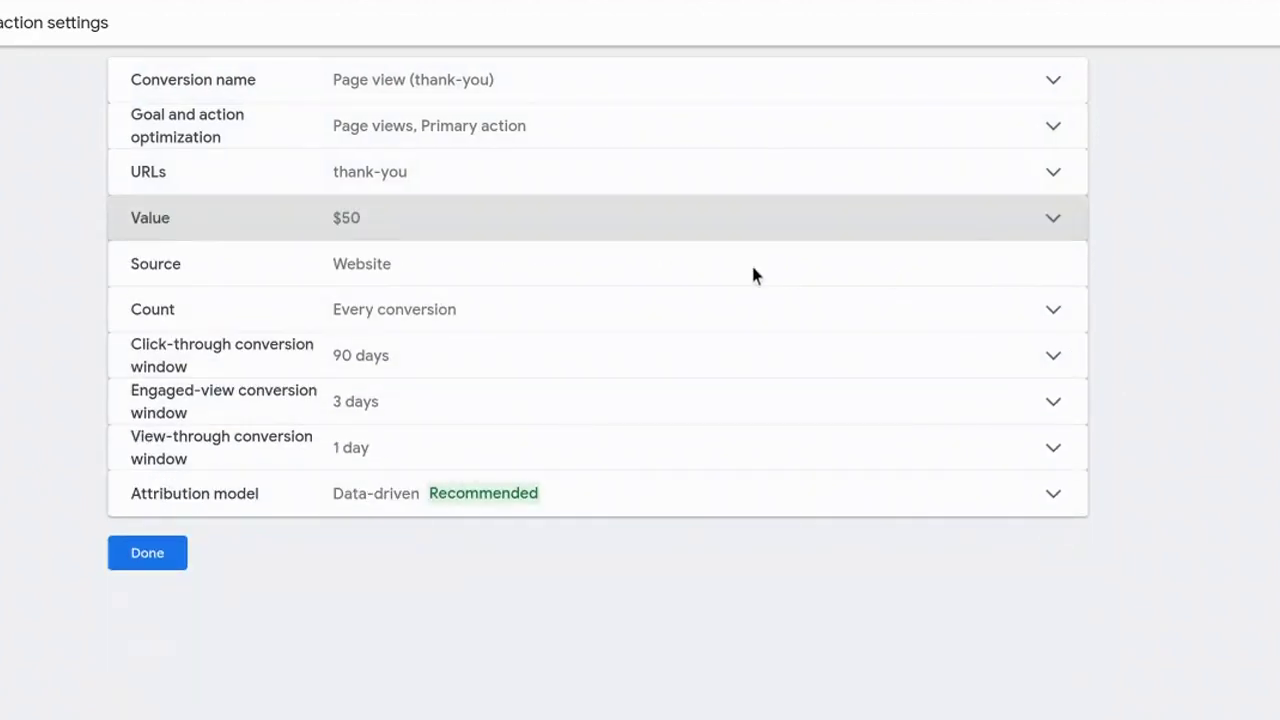
Step: Save the thank-you action's Count setting with 'Every' conversion selected
{"action": "left_click", "coordinate": [503, 320]}
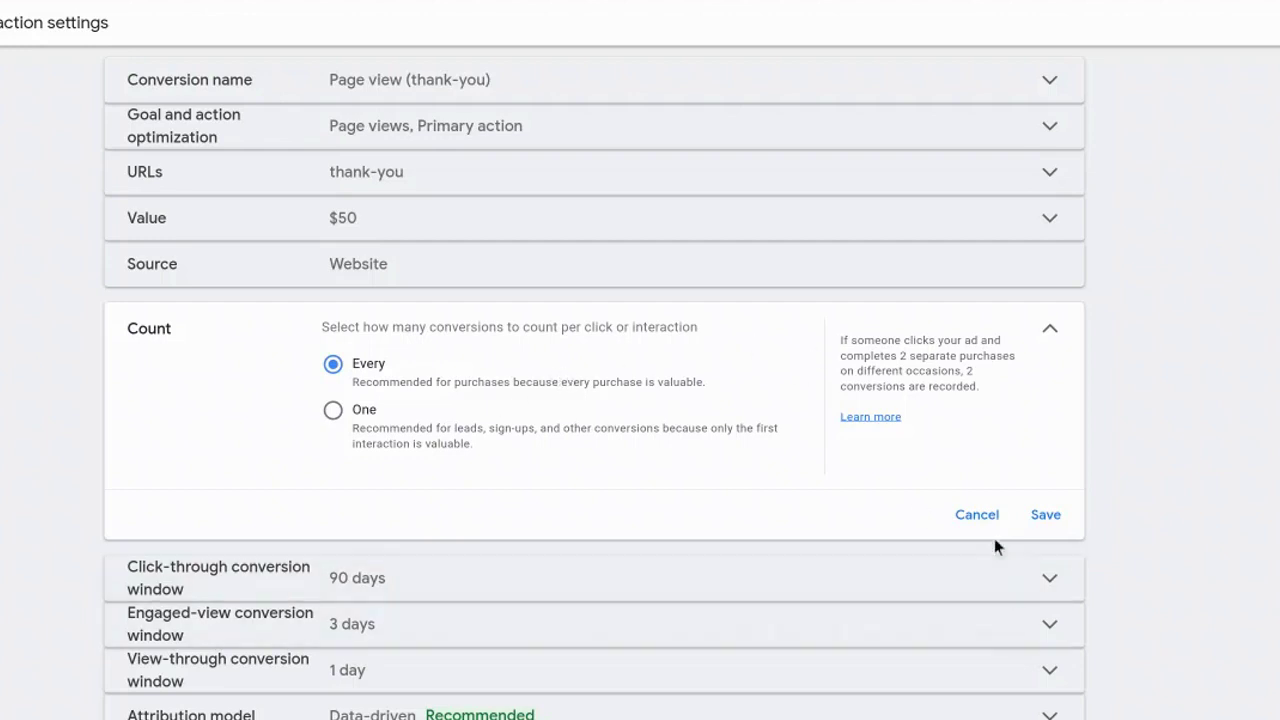
{"action": "left_click", "coordinate": [1046, 516]}
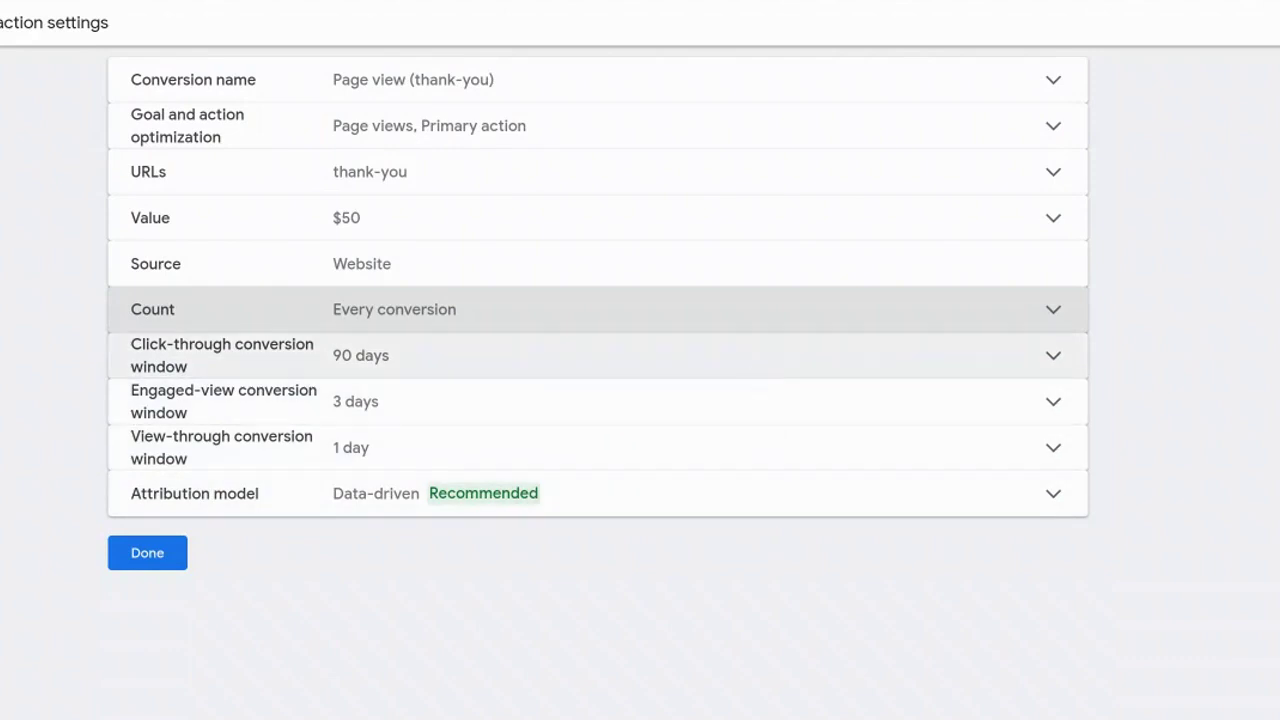
Step: Set the click-through window back to 90 days after trying 1 week, and save
{"action": "left_click", "coordinate": [543, 372]}
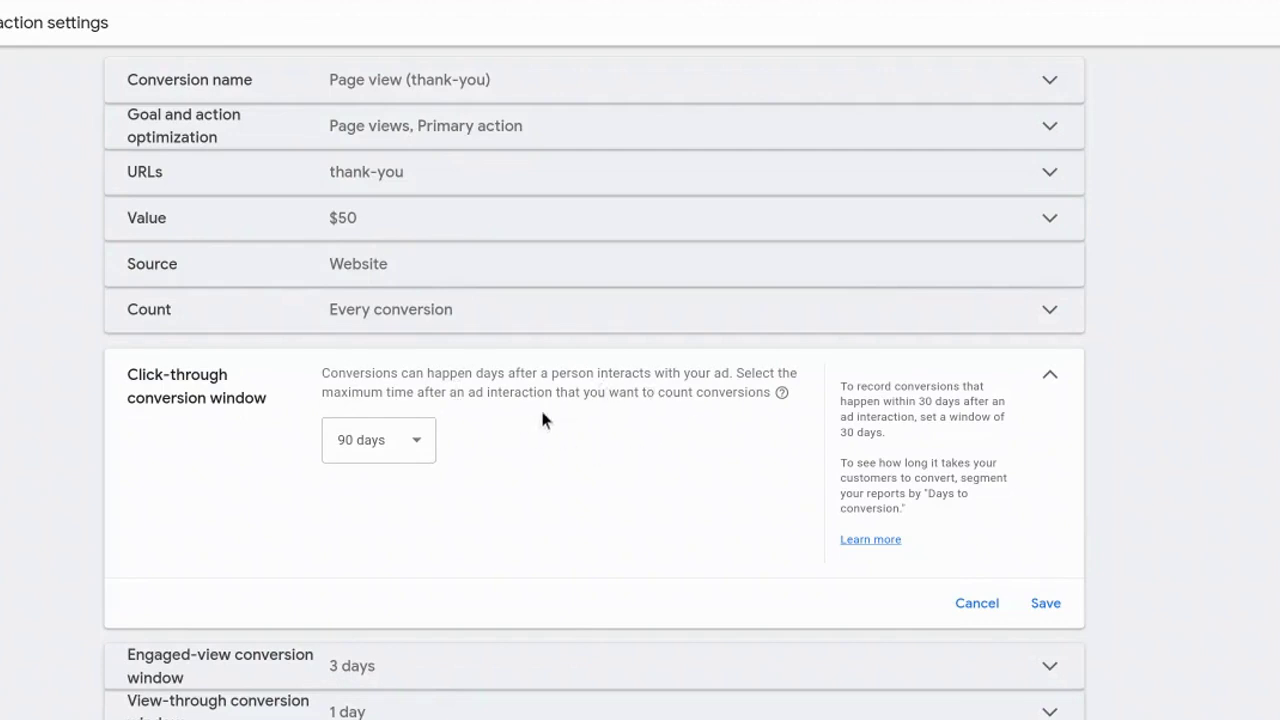
{"action": "left_click", "coordinate": [394, 444]}
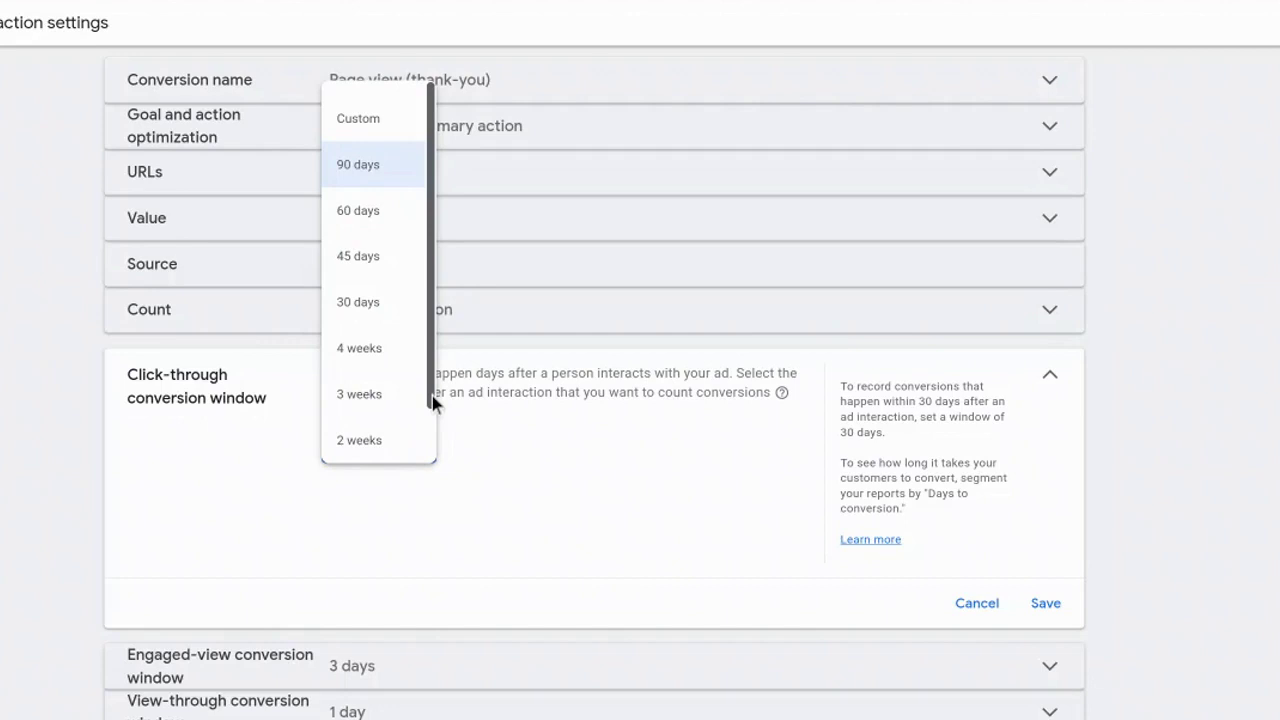
{"action": "left_click_drag", "start_coordinate": [432, 396], "coordinate": [436, 456]}
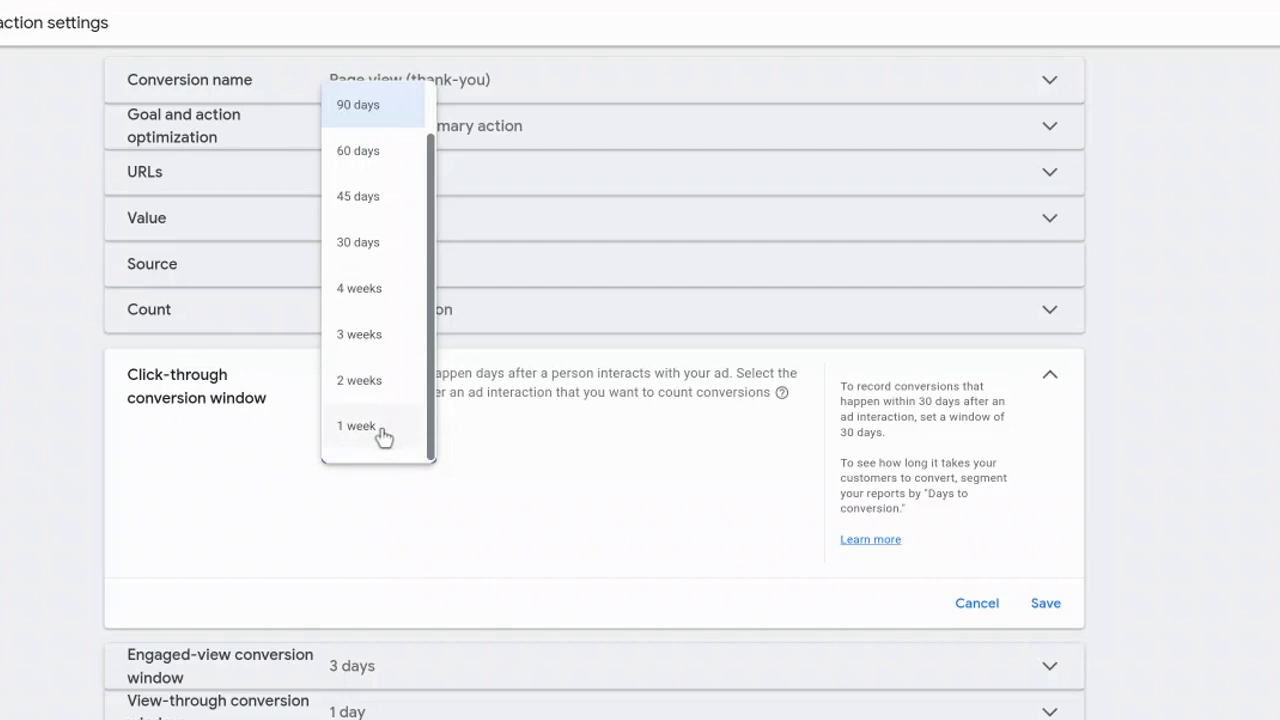
{"action": "left_click", "coordinate": [383, 437]}
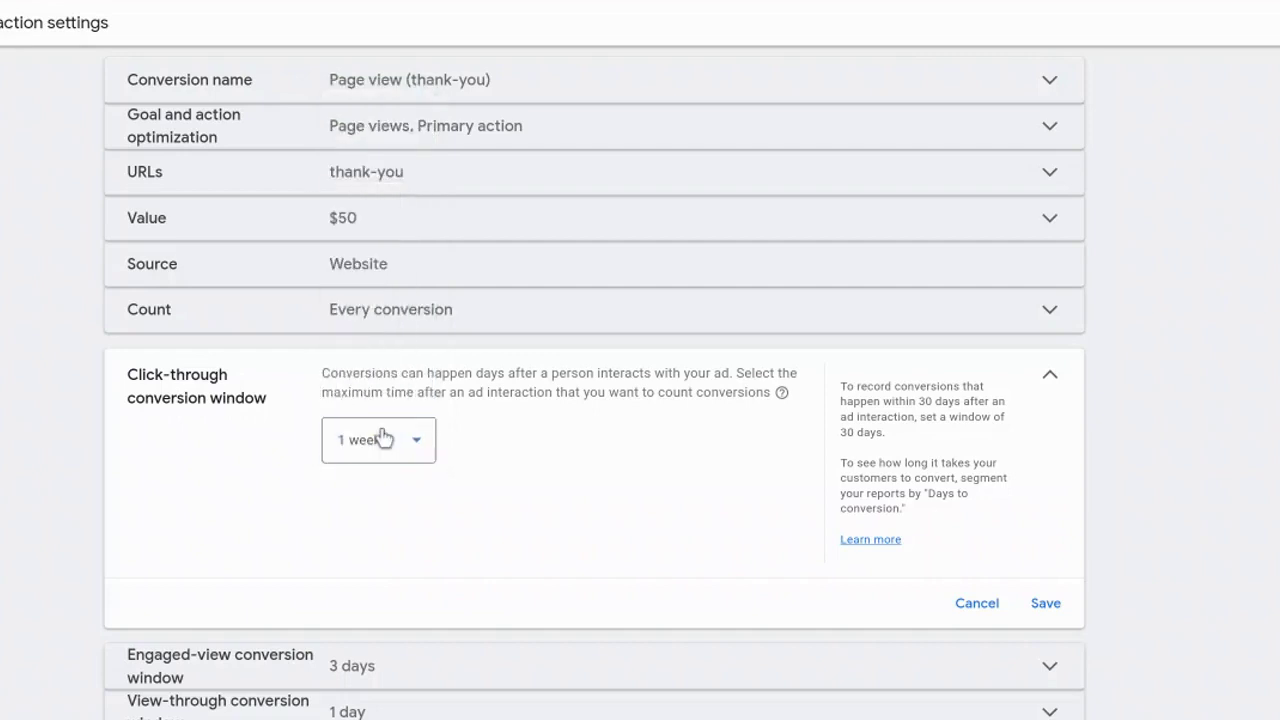
{"action": "left_click", "coordinate": [385, 437]}
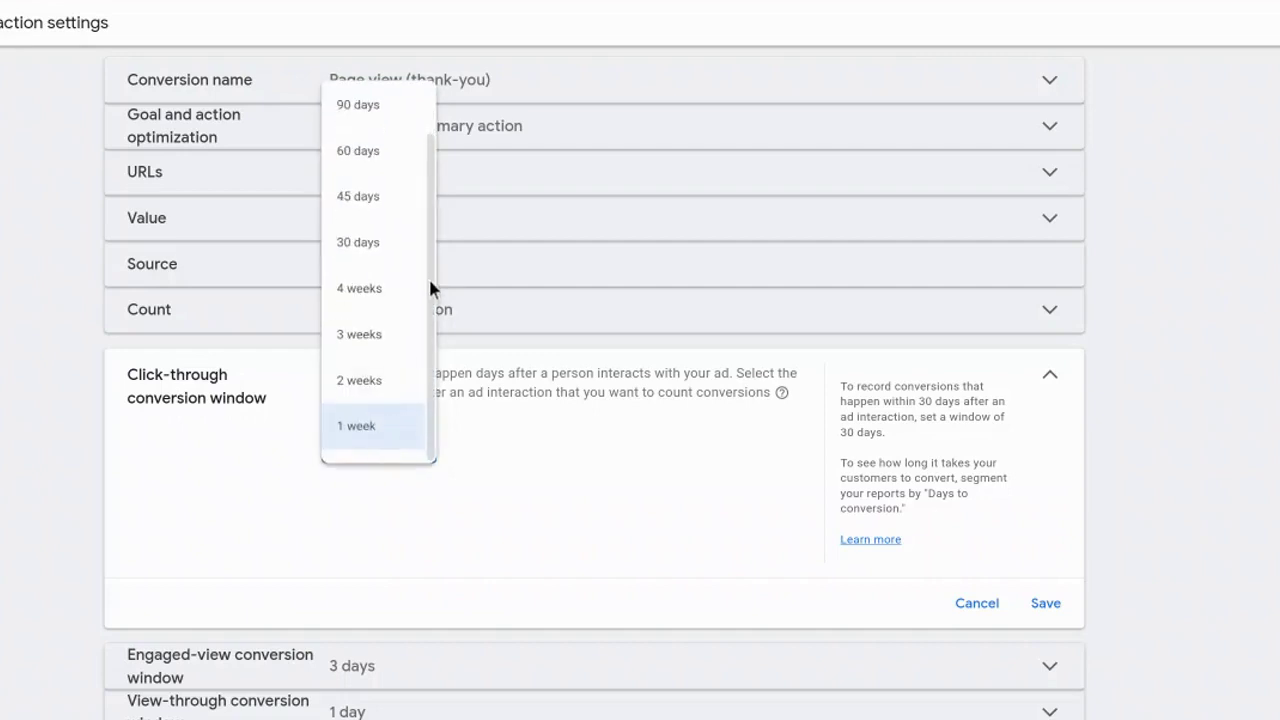
{"action": "left_click", "coordinate": [384, 108]}
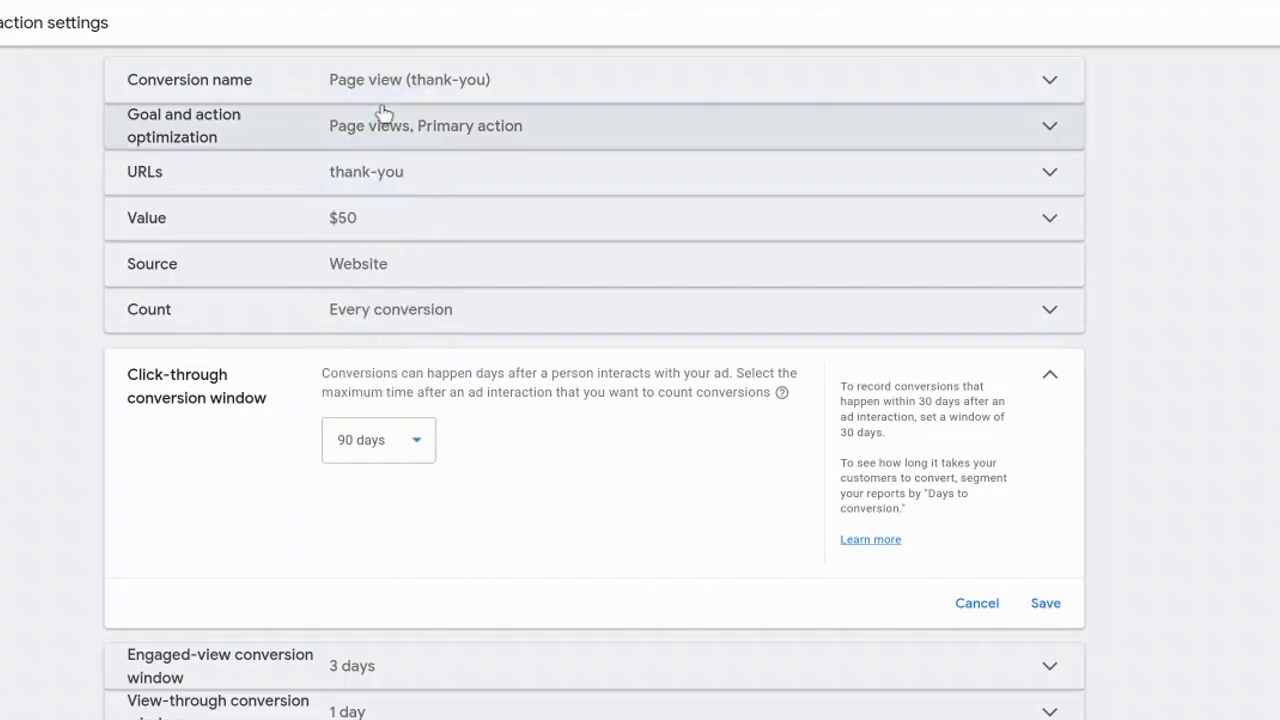
{"action": "left_click", "coordinate": [1047, 604]}
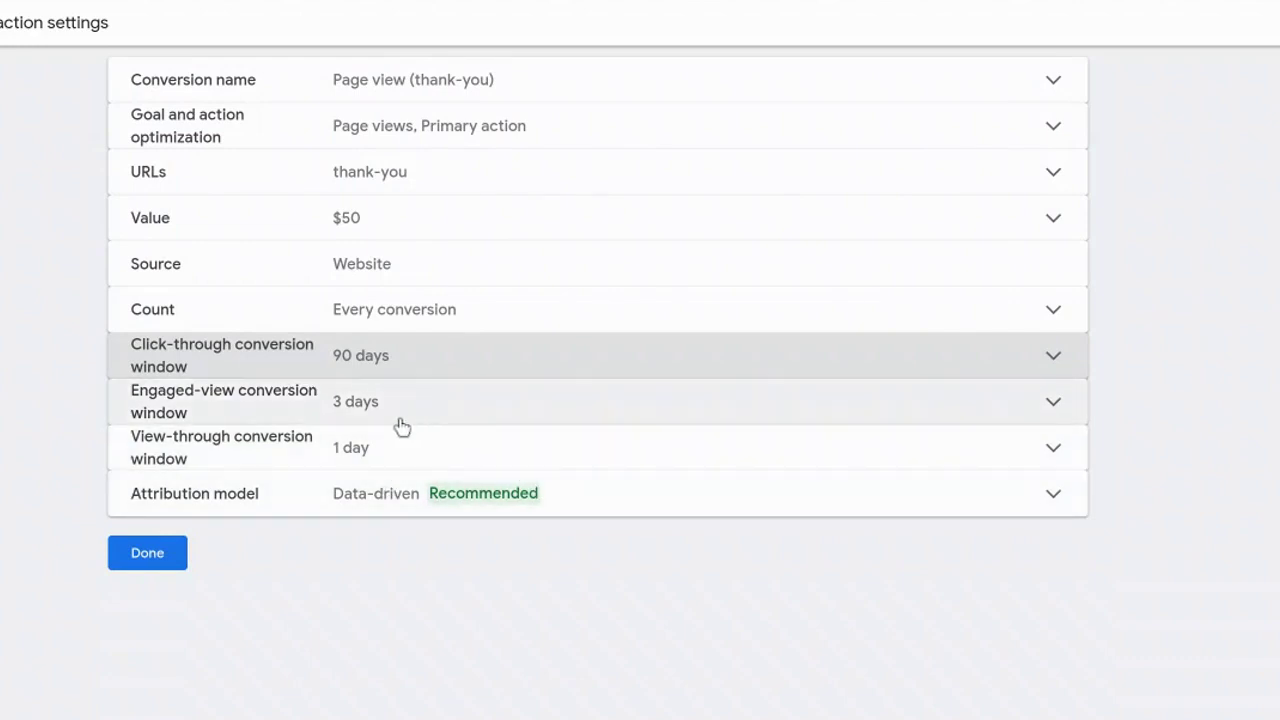
Step: Confirm and save a 3-day engaged-view window and a 1-day view-through window
{"action": "left_click", "coordinate": [401, 427]}
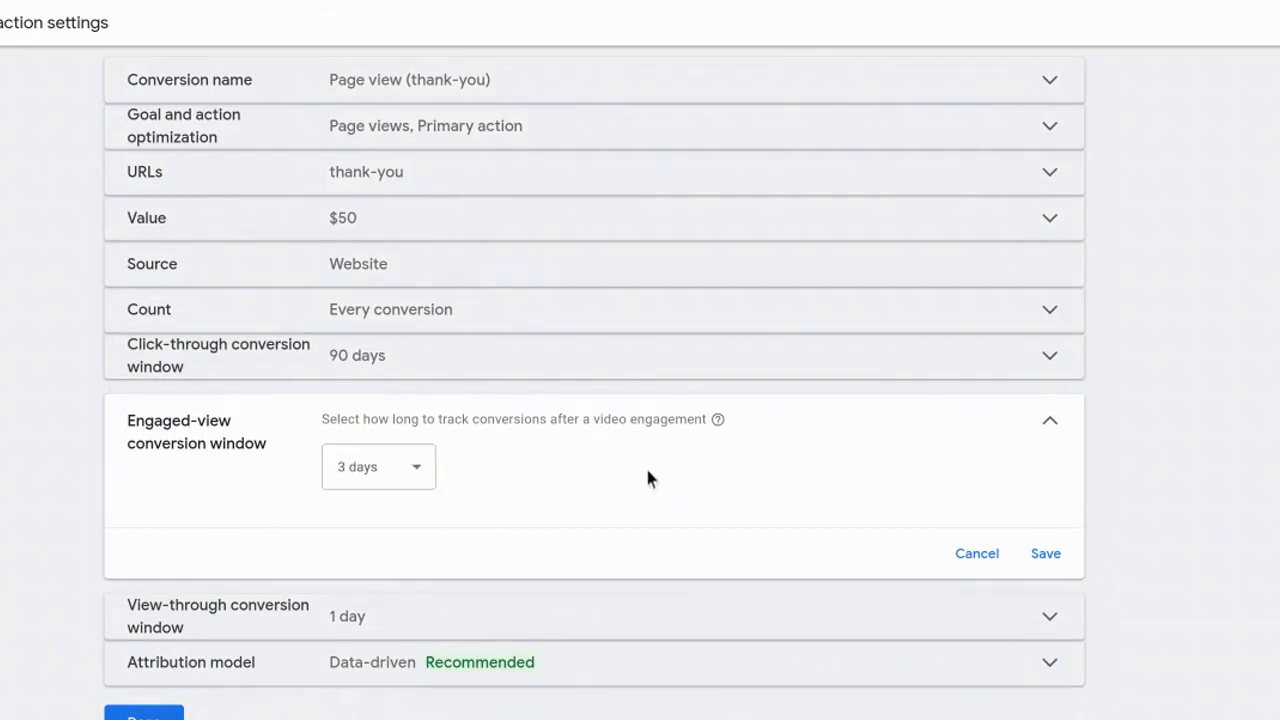
{"action": "left_click", "coordinate": [1045, 556]}
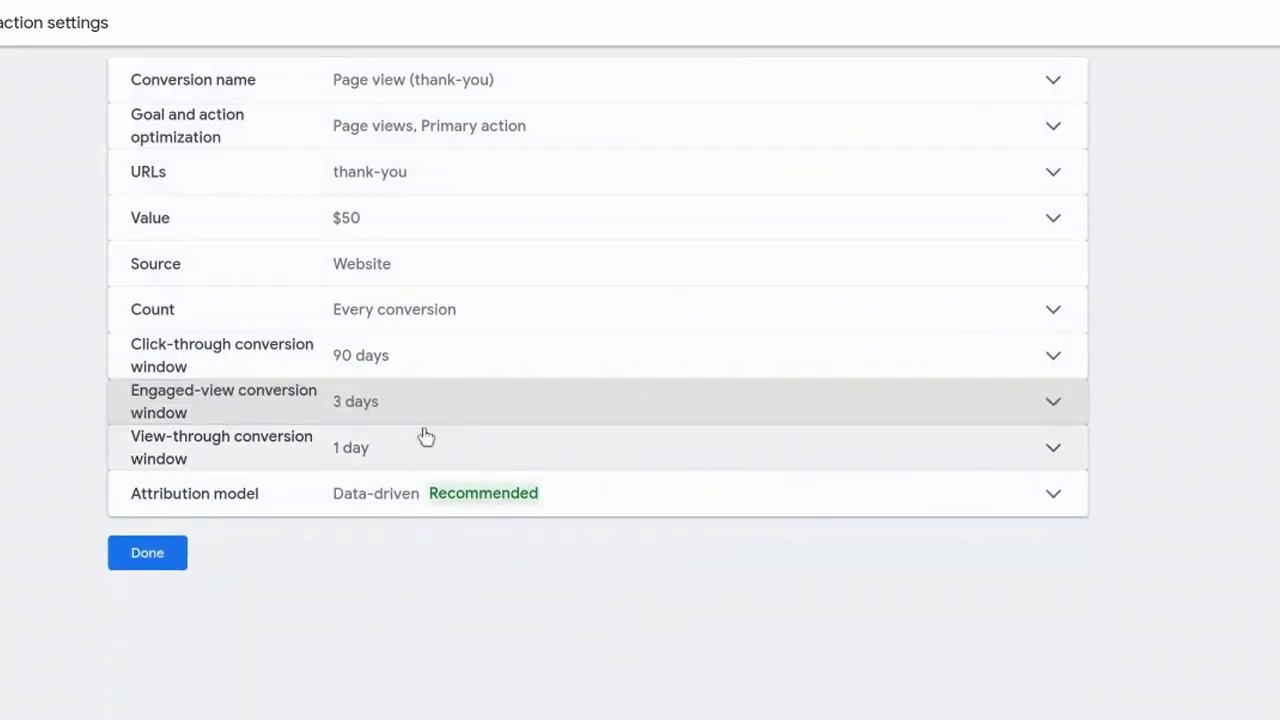
{"action": "left_click", "coordinate": [414, 453]}
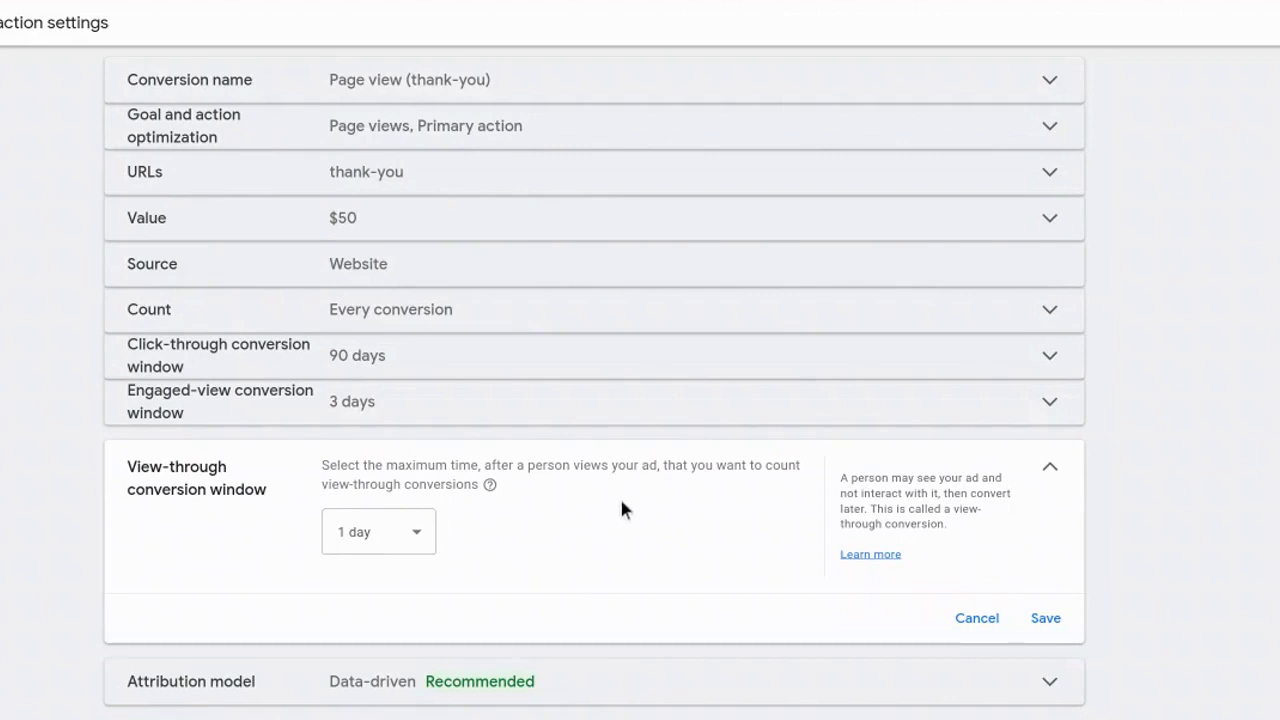
{"action": "left_click", "coordinate": [398, 533]}
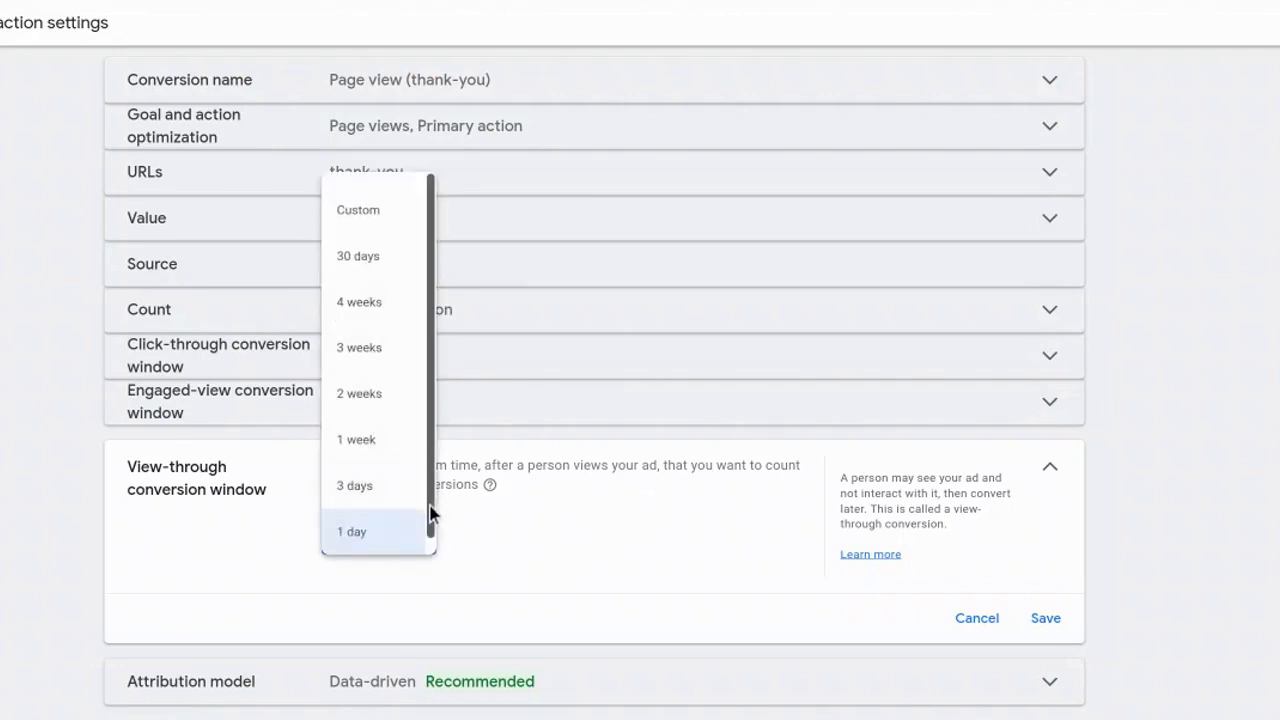
{"action": "left_click", "coordinate": [1050, 624]}
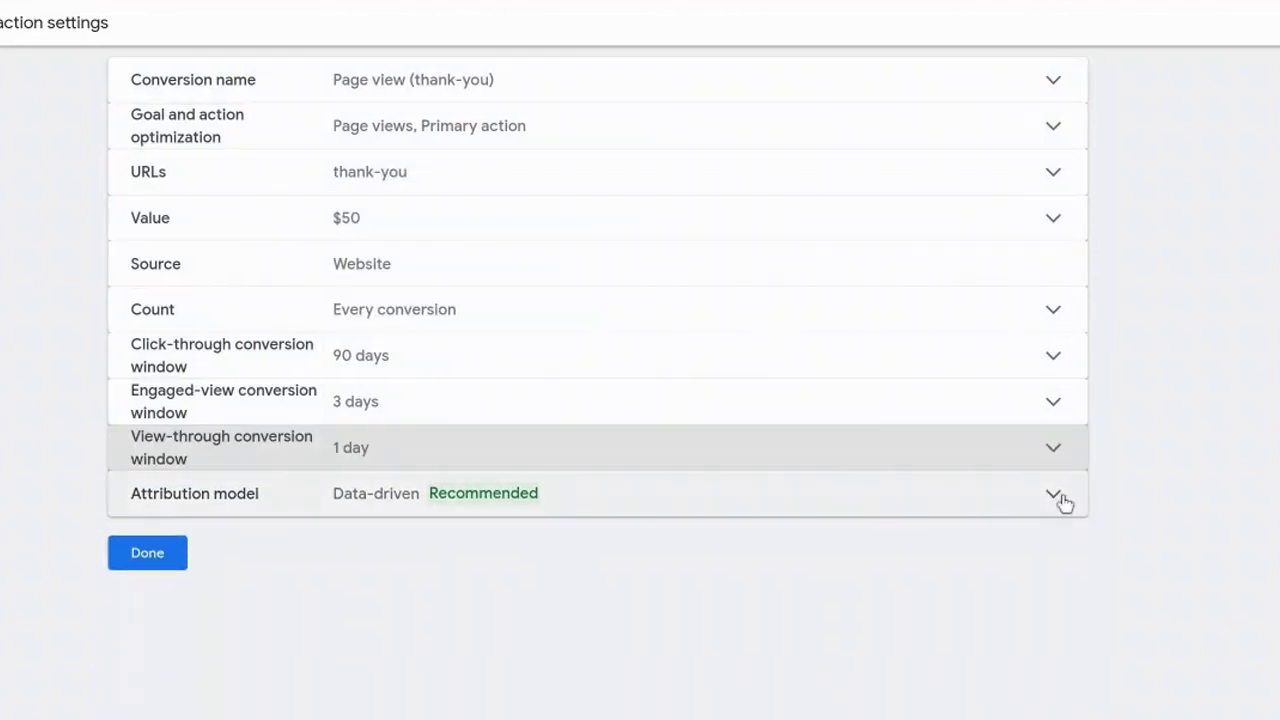
Step: Compare the Last click and Data-driven attribution models, then save Data-driven
{"action": "left_click", "coordinate": [910, 515]}
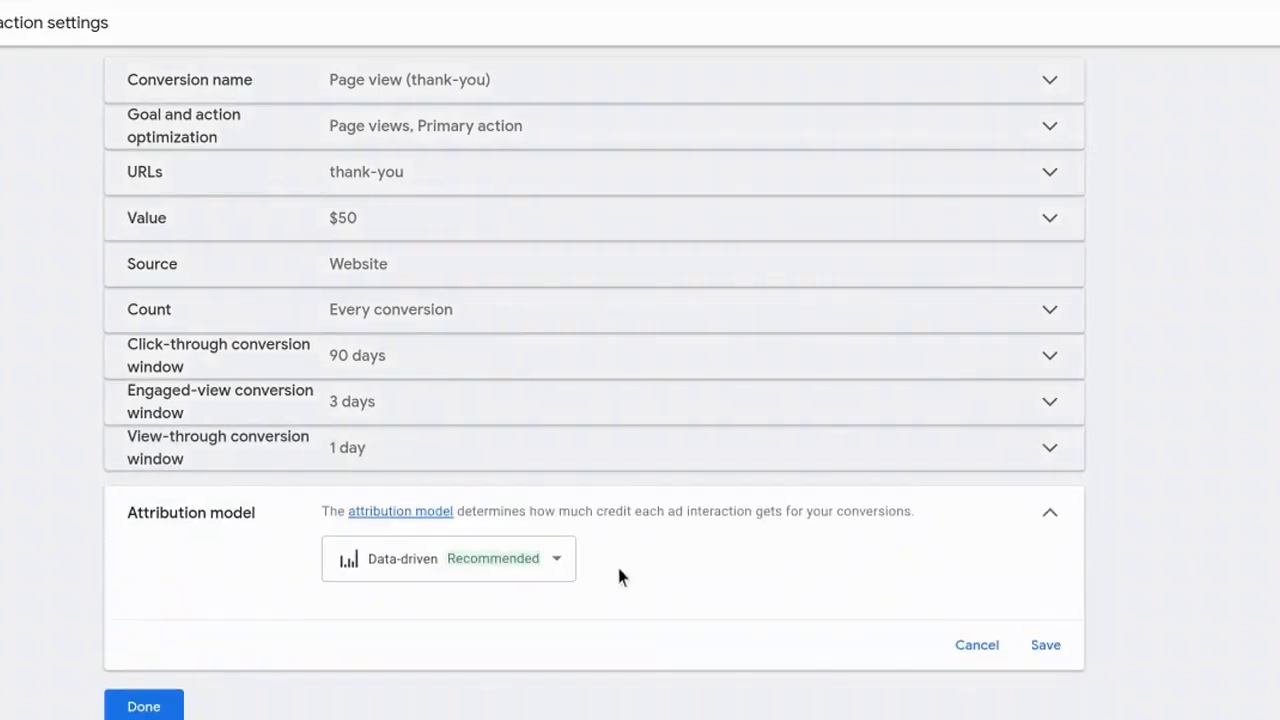
{"action": "left_click", "coordinate": [536, 567]}
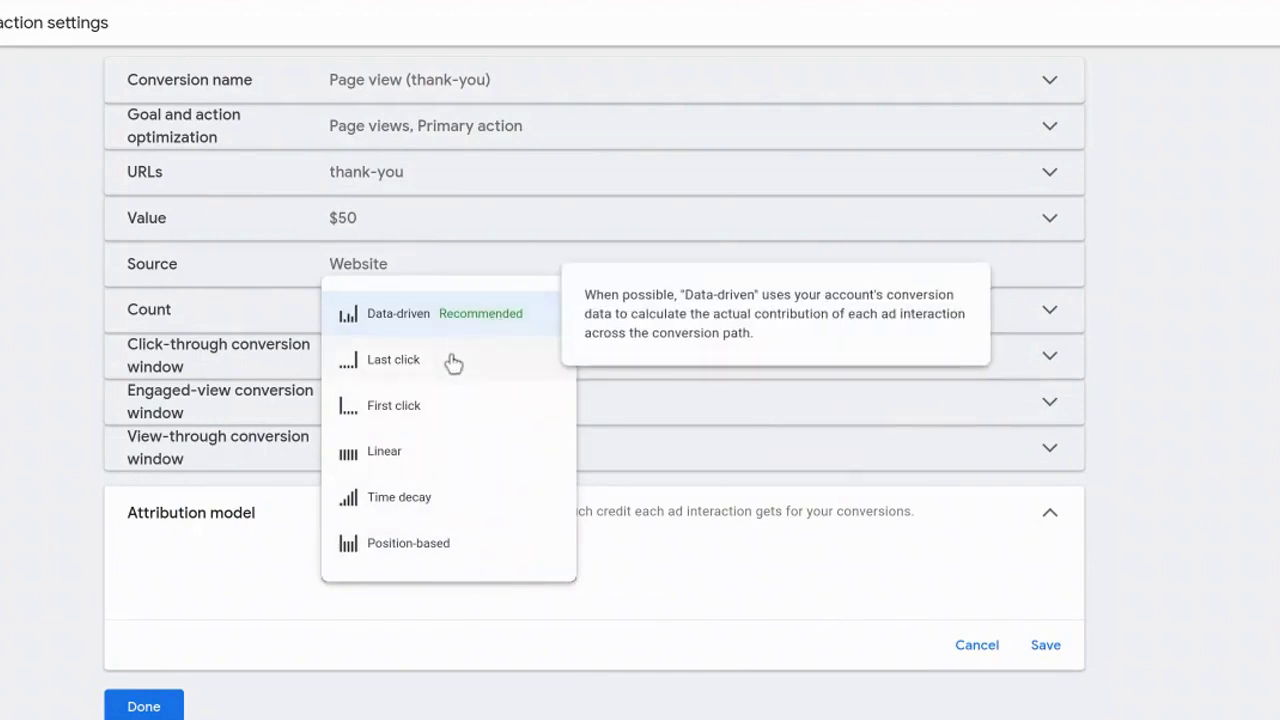
{"action": "mouse_move", "coordinate": [445, 376]}
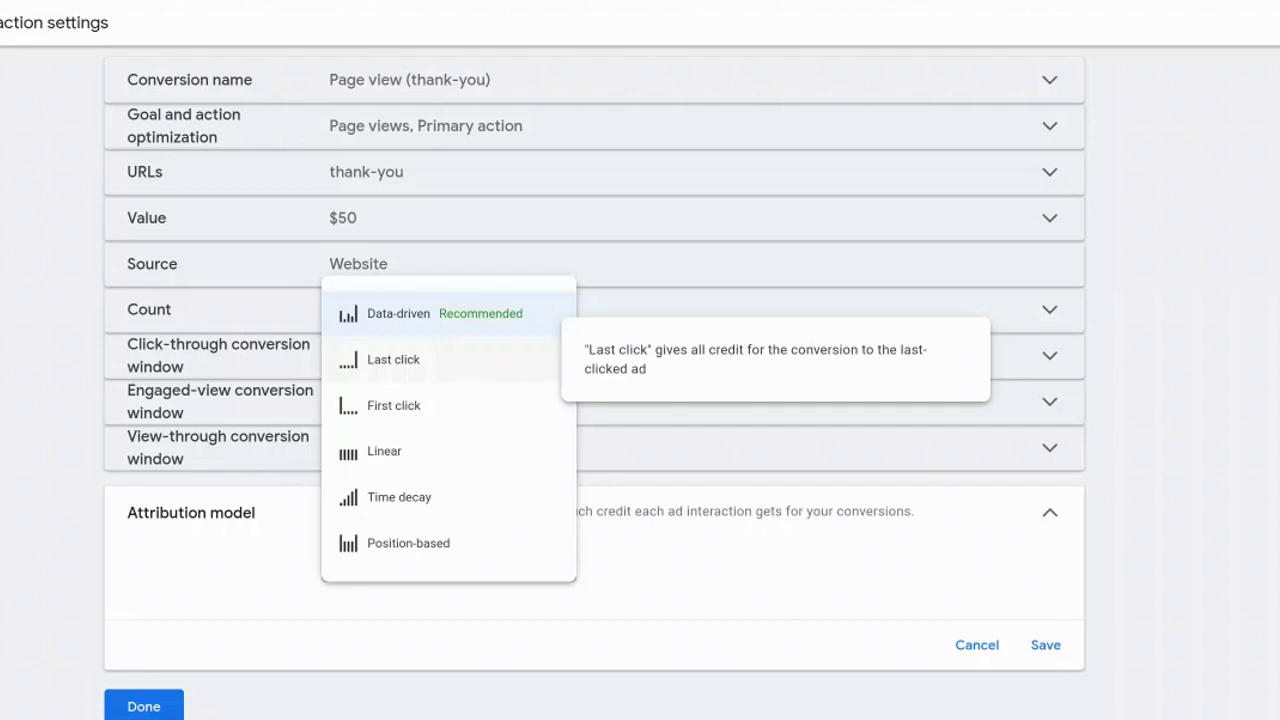
{"action": "mouse_move", "coordinate": [452, 318]}
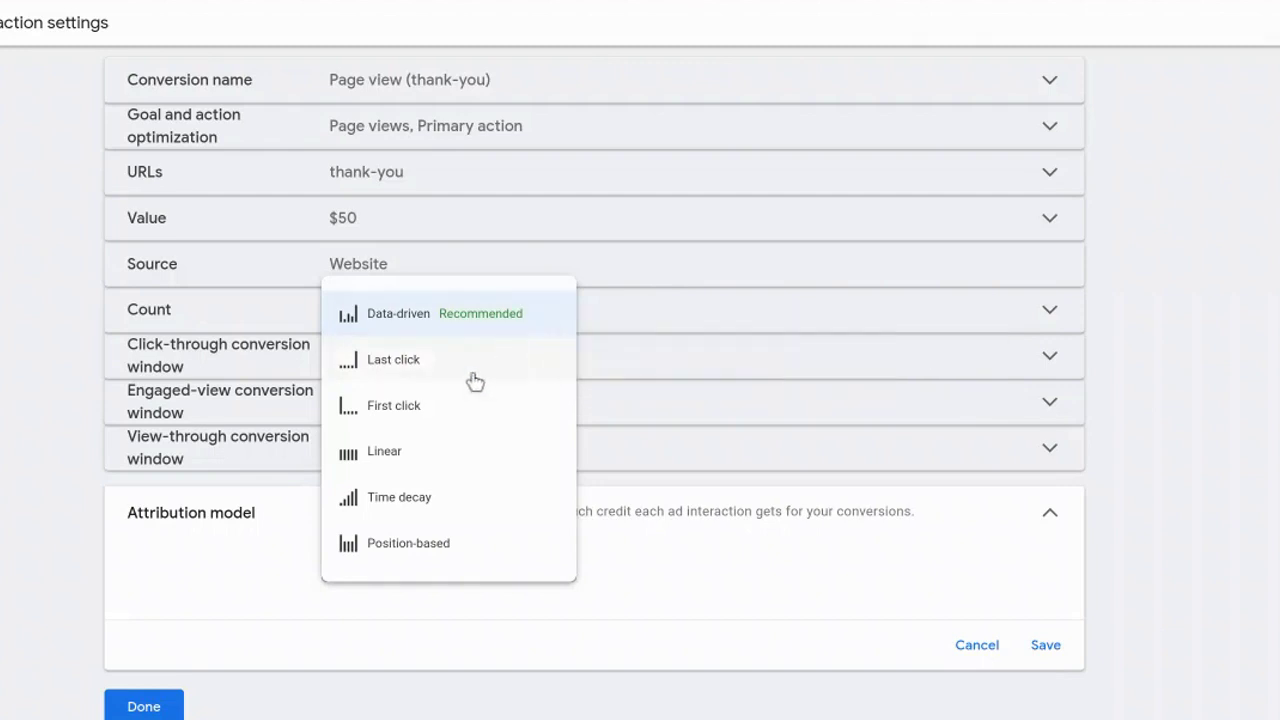
{"action": "mouse_move", "coordinate": [393, 359]}
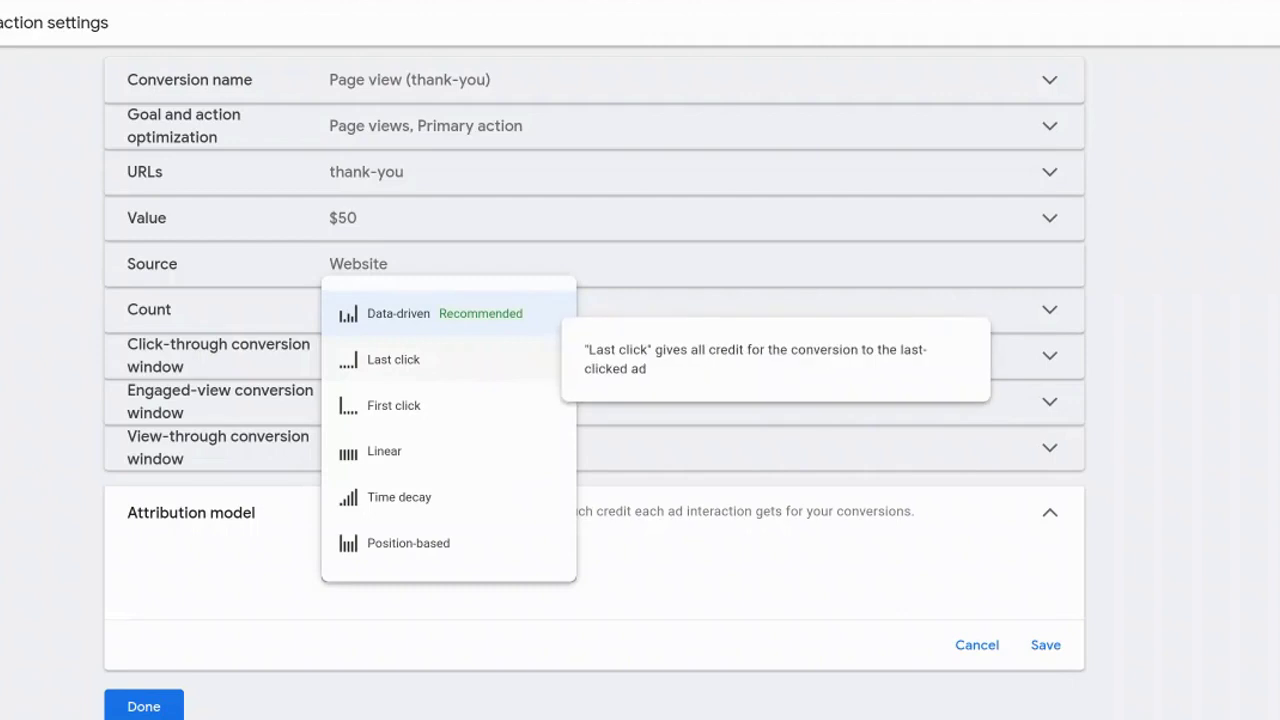
{"action": "left_click", "coordinate": [507, 322]}
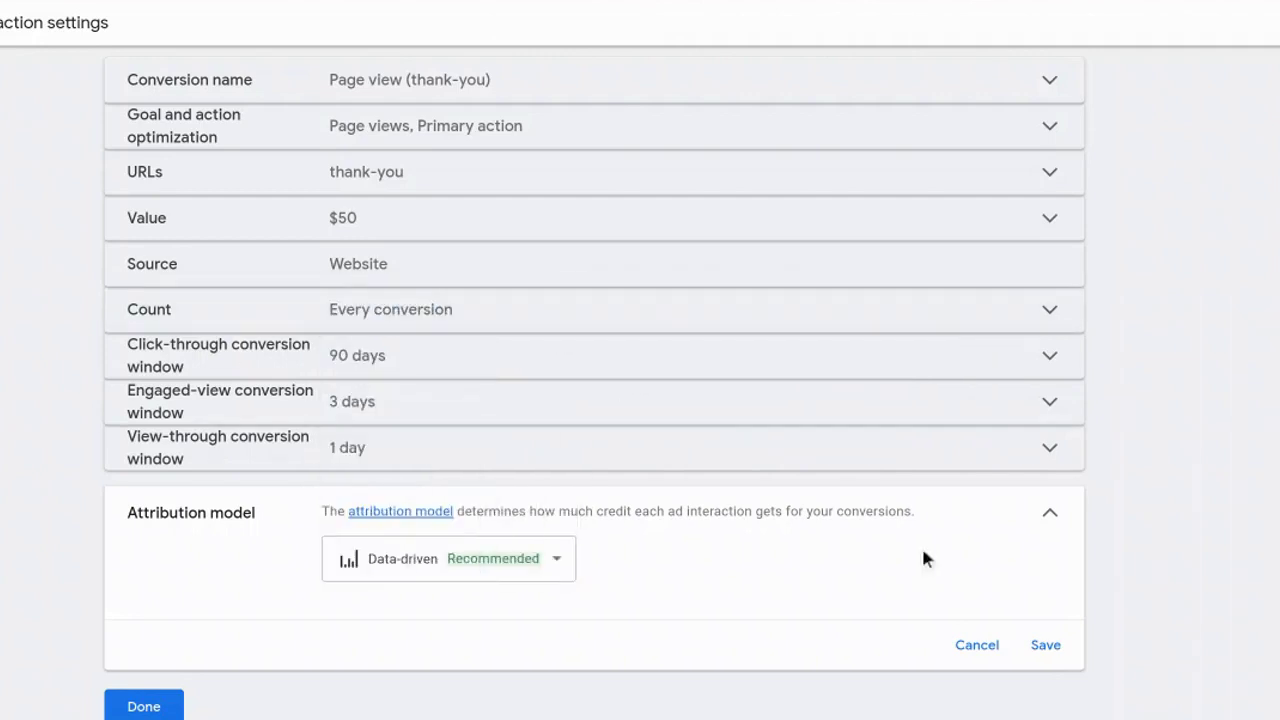
{"action": "left_click", "coordinate": [1050, 651]}
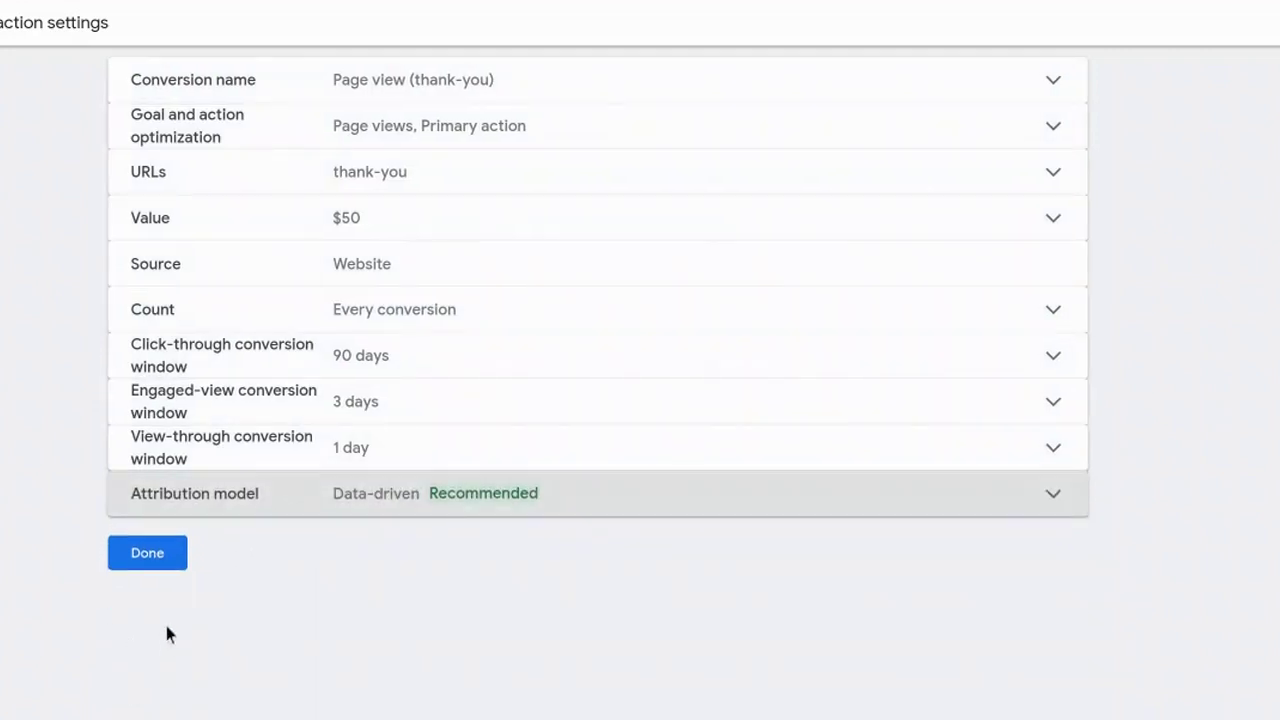
Step: Close the thank-you action's settings editor to show its summary, including the $50 value
{"action": "left_click", "coordinate": [141, 560]}
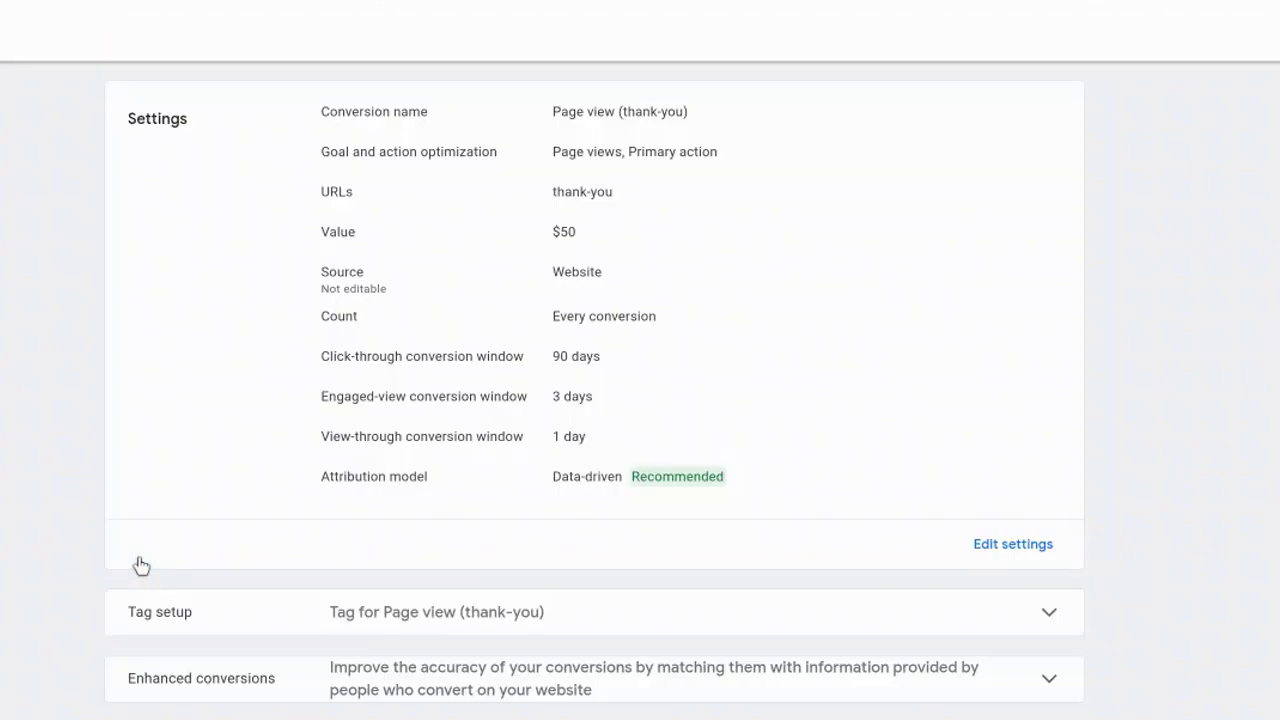